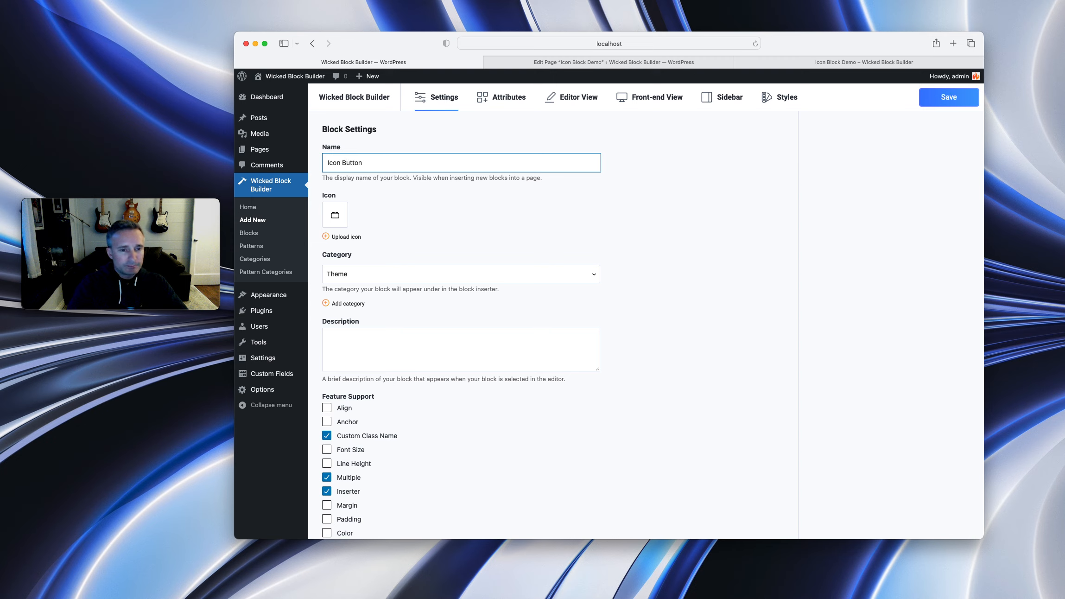
- Add a Number attribute named imageId to the Icon Button block
click(504, 98)
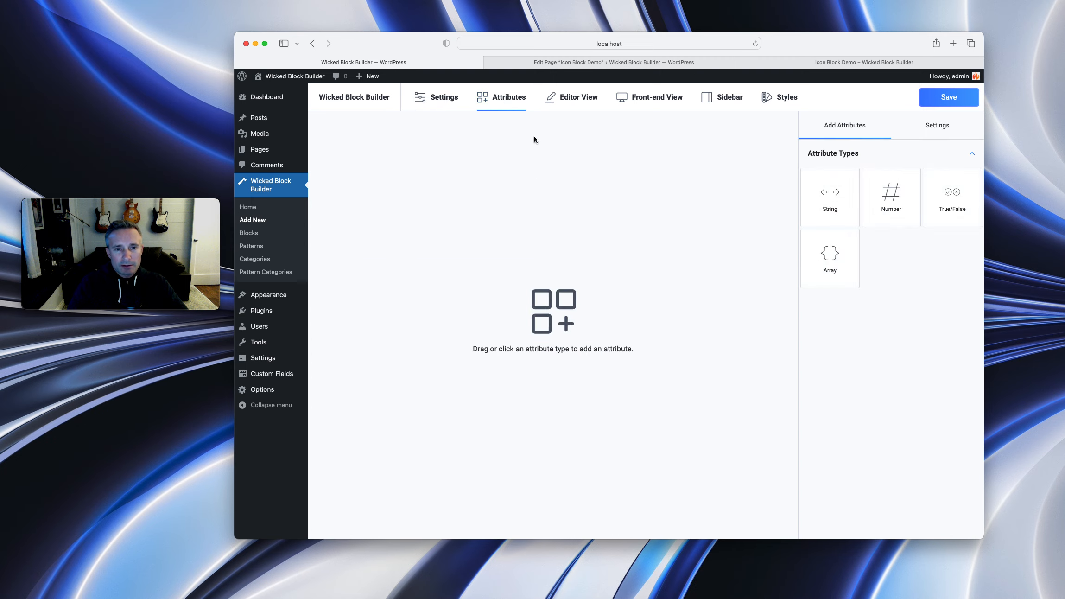
click(890, 197)
click(891, 216)
text(imageId)
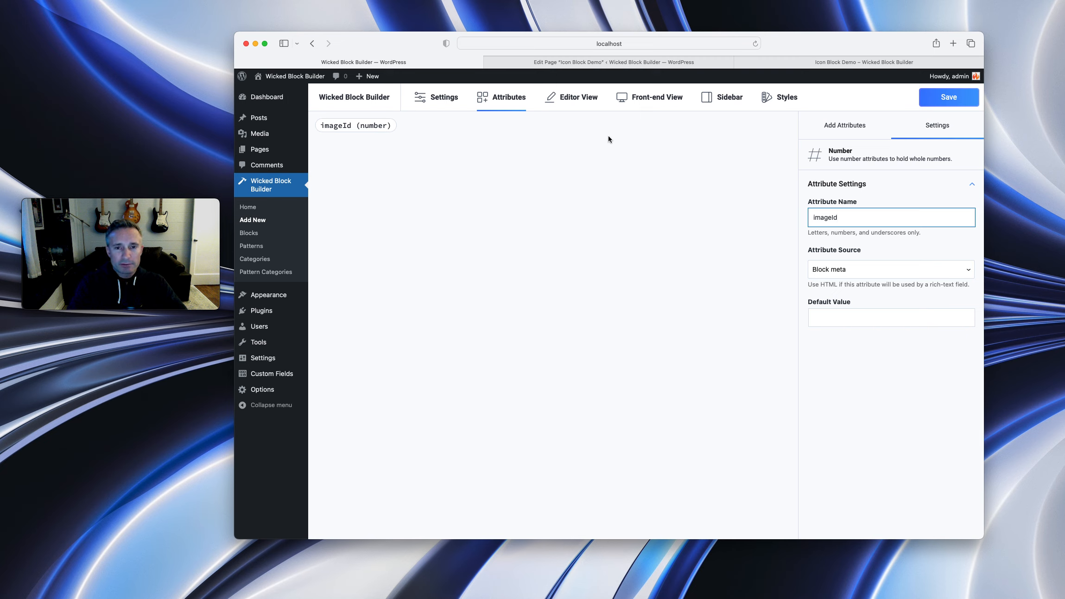
- Add a Custom root element to the block's editor view and set its HTML tag to button
click(575, 101)
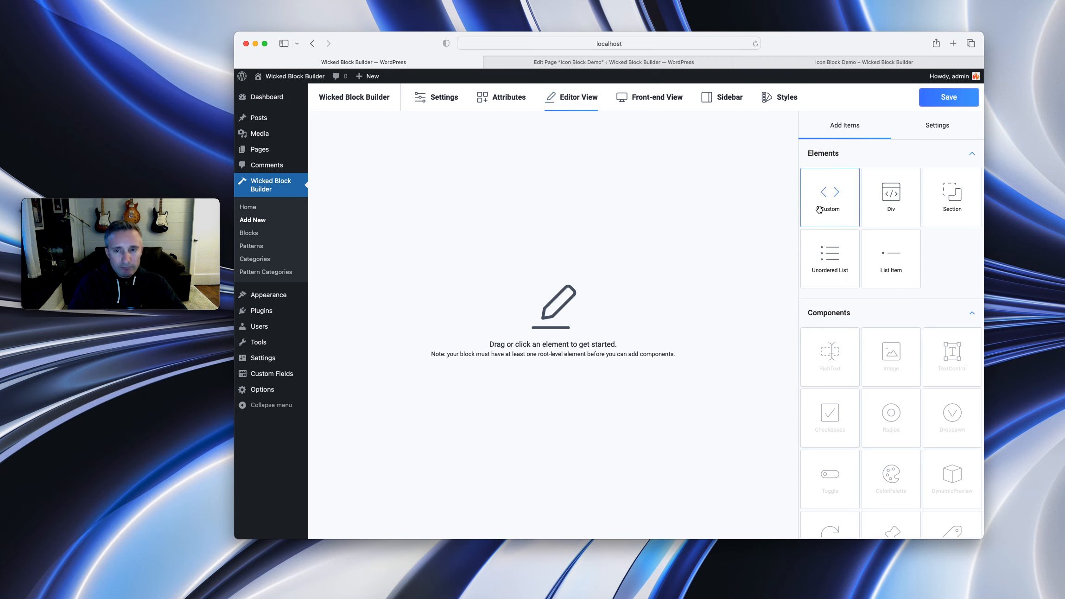
drag(823, 210, 391, 155)
click(340, 127)
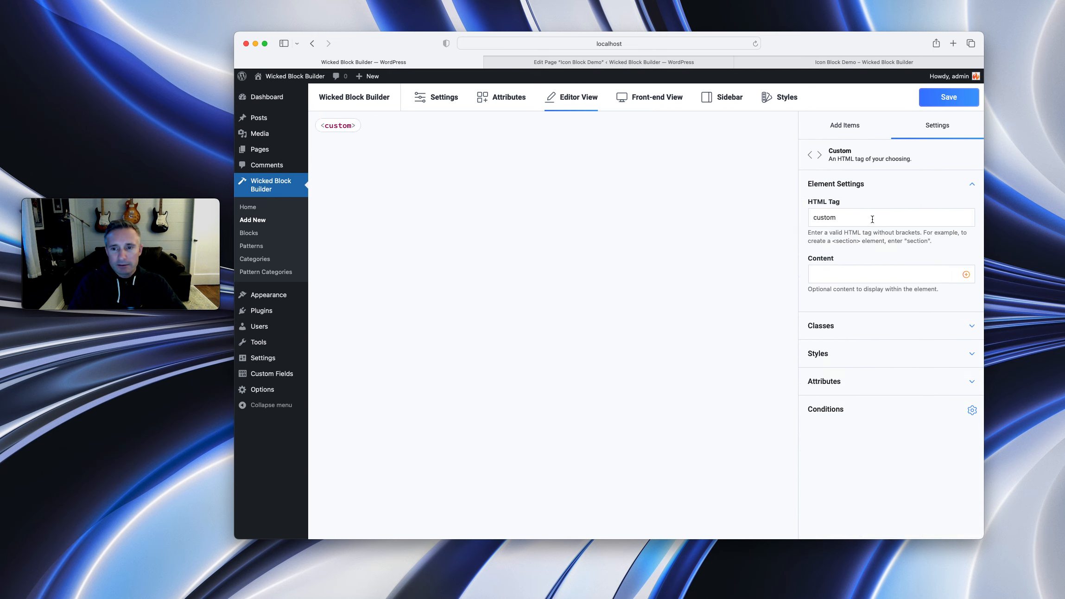
click(848, 214)
double_click(848, 214)
text(button)
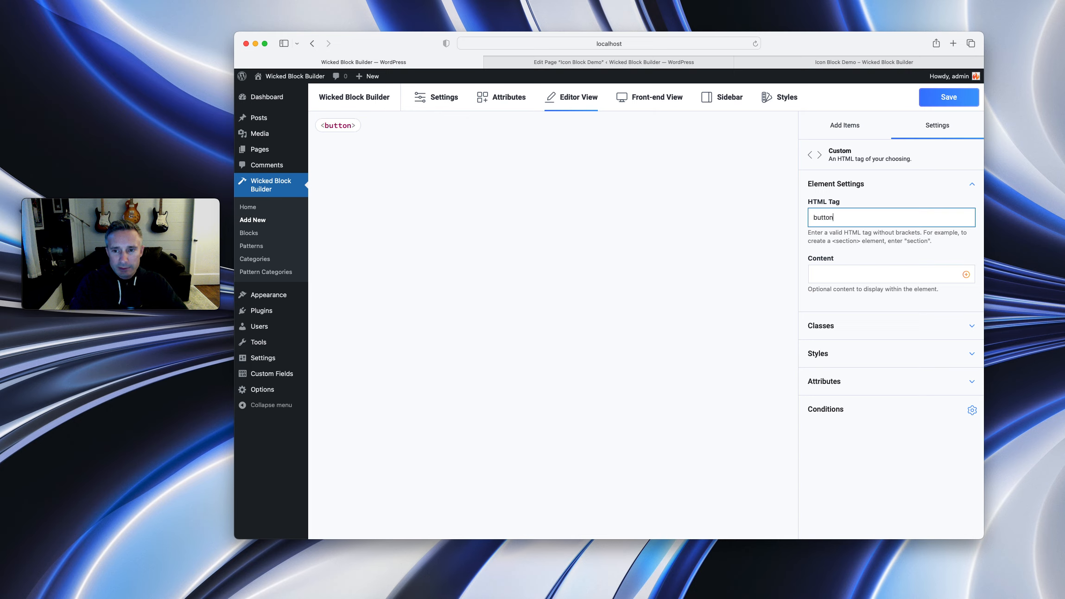
- Add the class icon-button to the button element
click(832, 327)
click(830, 343)
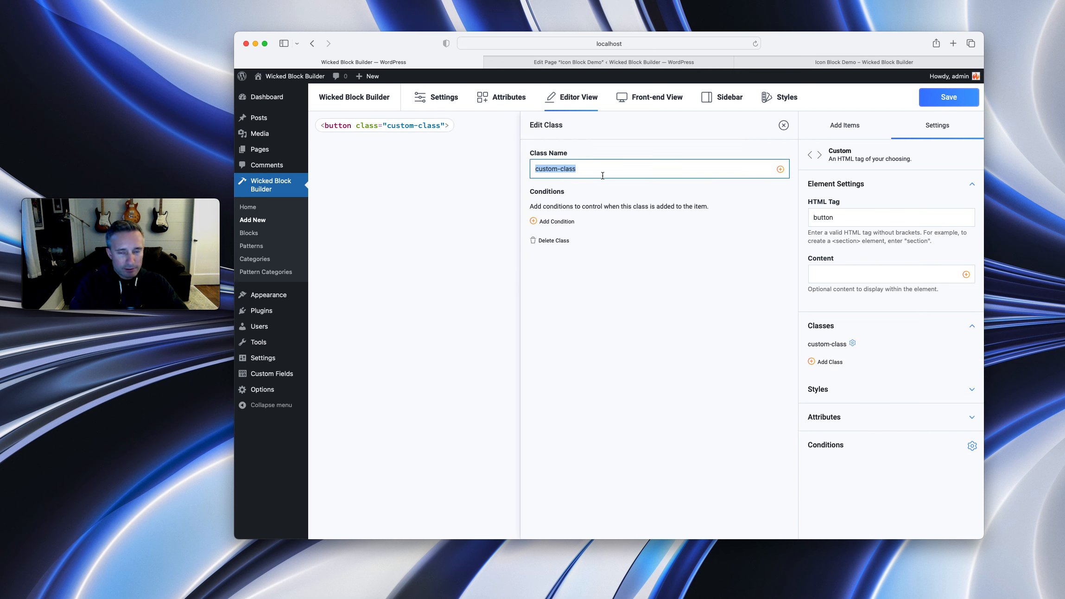
text(icon-button)
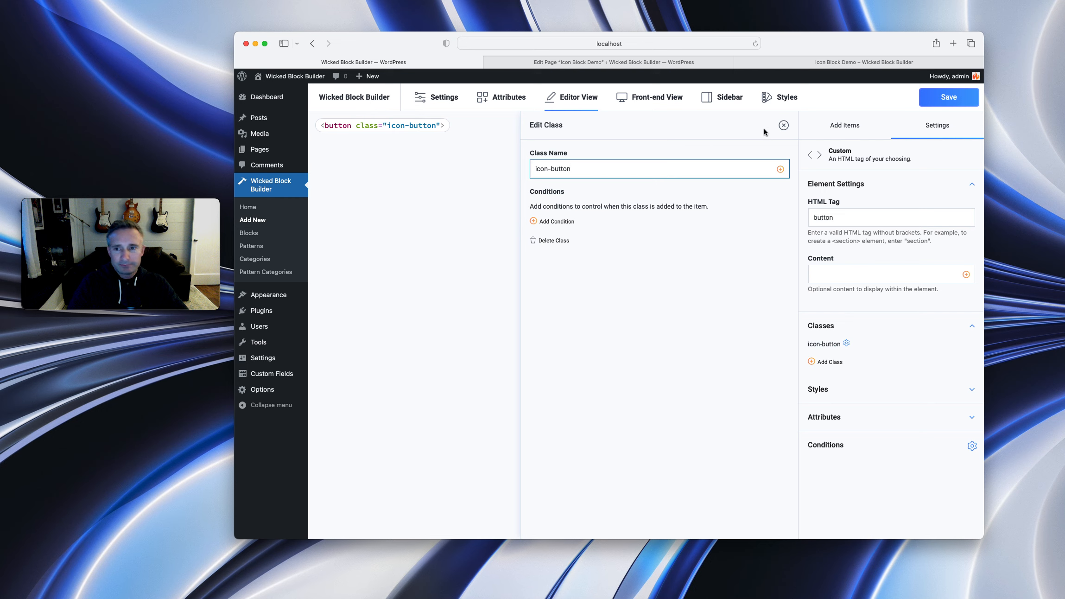
- Place an Image component inside the button element and store its image in the imageId attribute
click(854, 131)
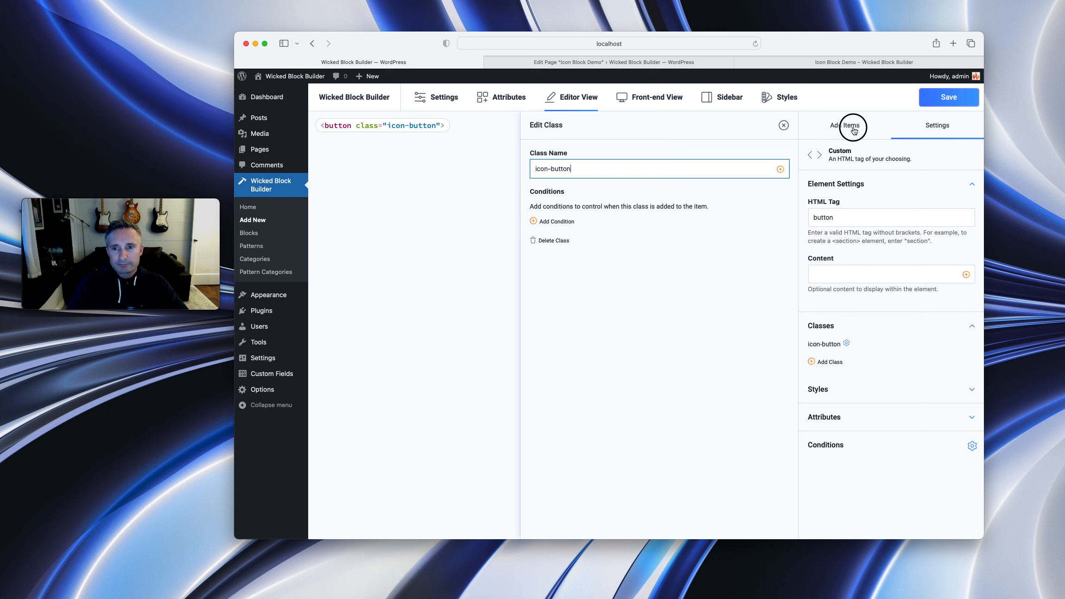
drag(890, 357, 352, 153)
click(350, 140)
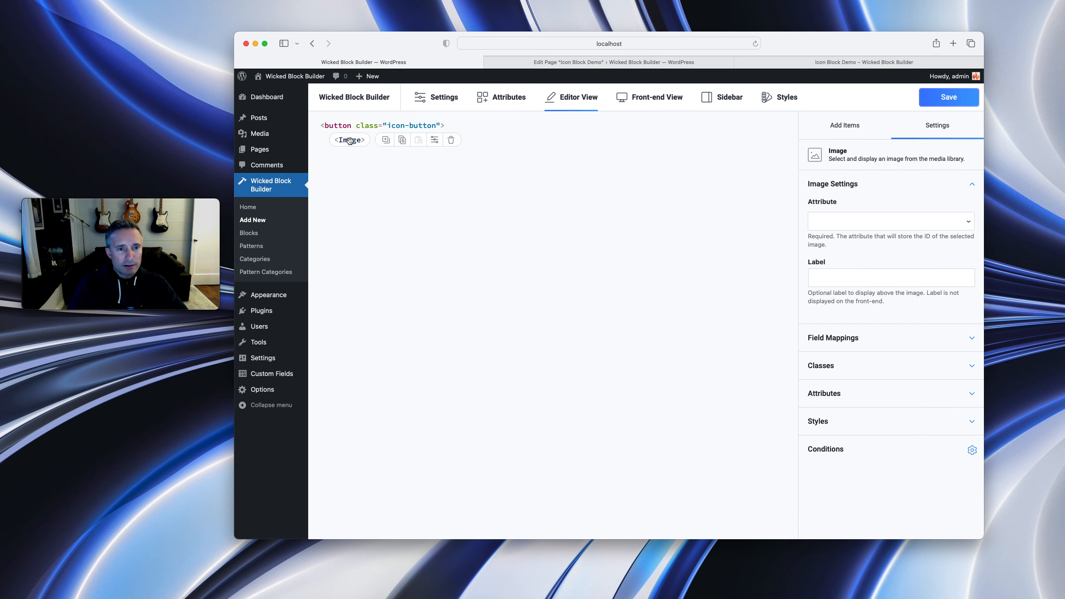
click(851, 222)
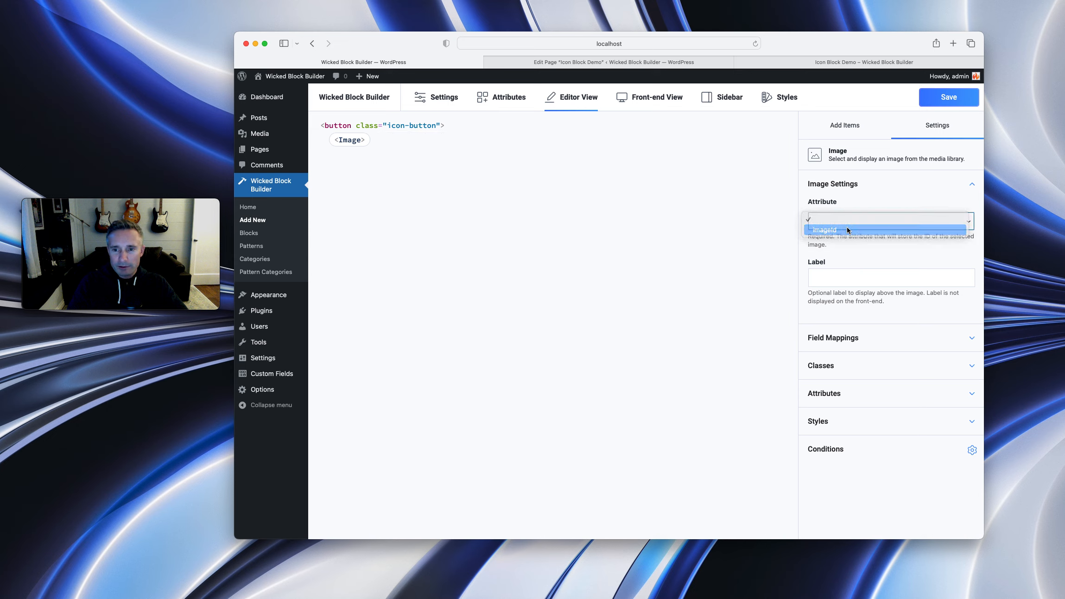
click(841, 228)
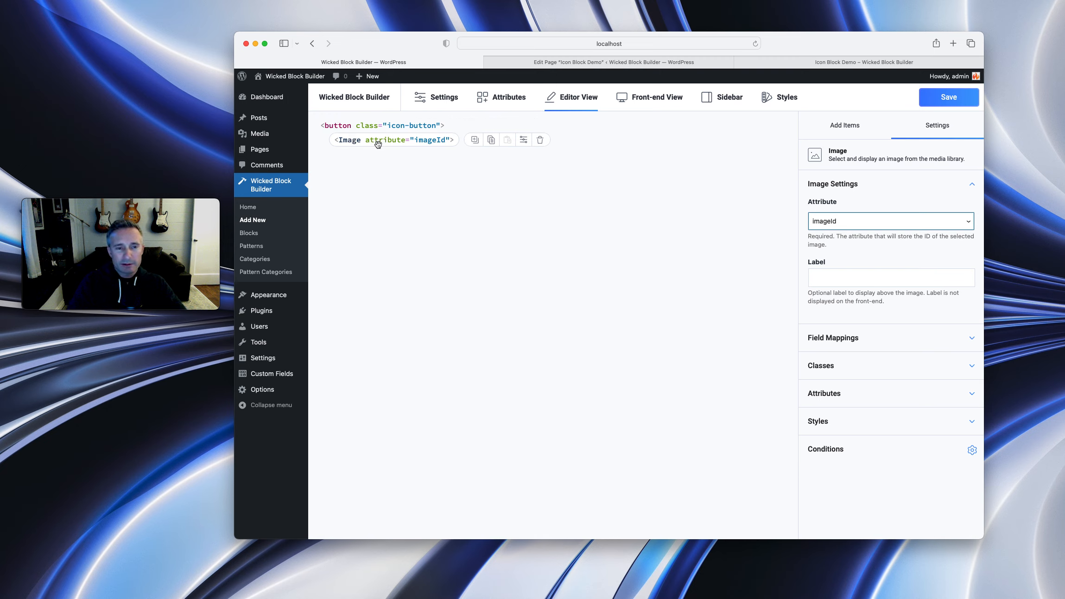
- Enter block CSS for the .icon-button flex layout, 30px img width, 10px .label left margin and solid 2px #000 focus/hover border, and save
click(792, 106)
click(489, 178)
text(.icon-button {     display: flex;     align-items: center;     padding: 10px 20px;     border-radius: 5px;     box-shadow: 0 0 10px 0 rgba(0,0,0,0.2);     border: none;     background: none;     cursor: pointer;     border: solid 2px transparent;     font-size: 18px;     font-weight: bold;     color: #000; }  .icon-button img {     width: 30px; }  .icon-button .label {     margin-left: 10px; }  .icon-button:focus, .icon-button:hover {     border: solid 2px #000; })
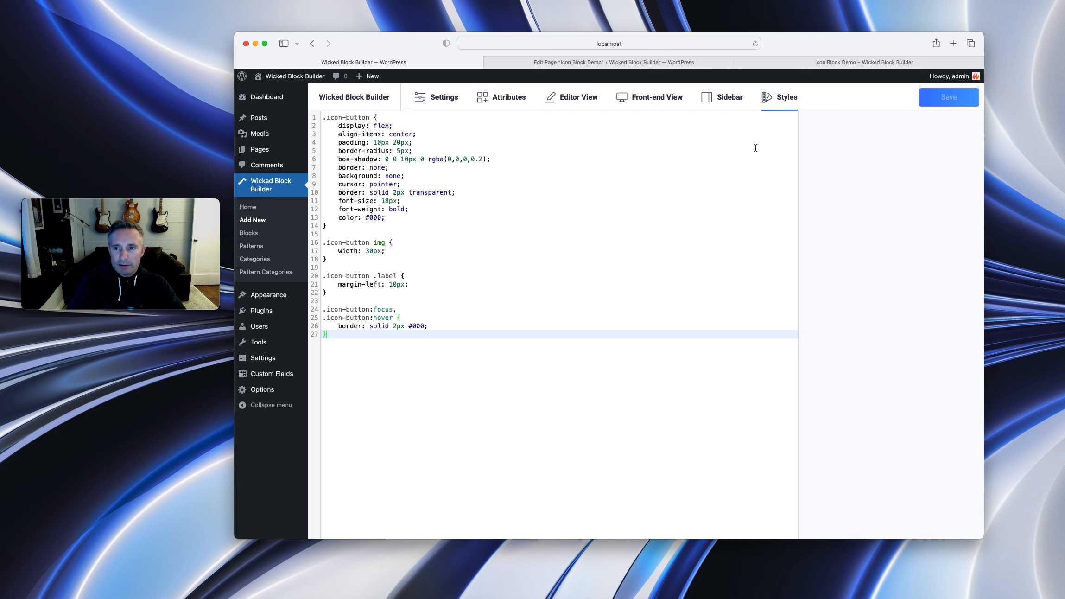
- Insert an Icon Button block into the Icon Block Demo page below the title
click(616, 63)
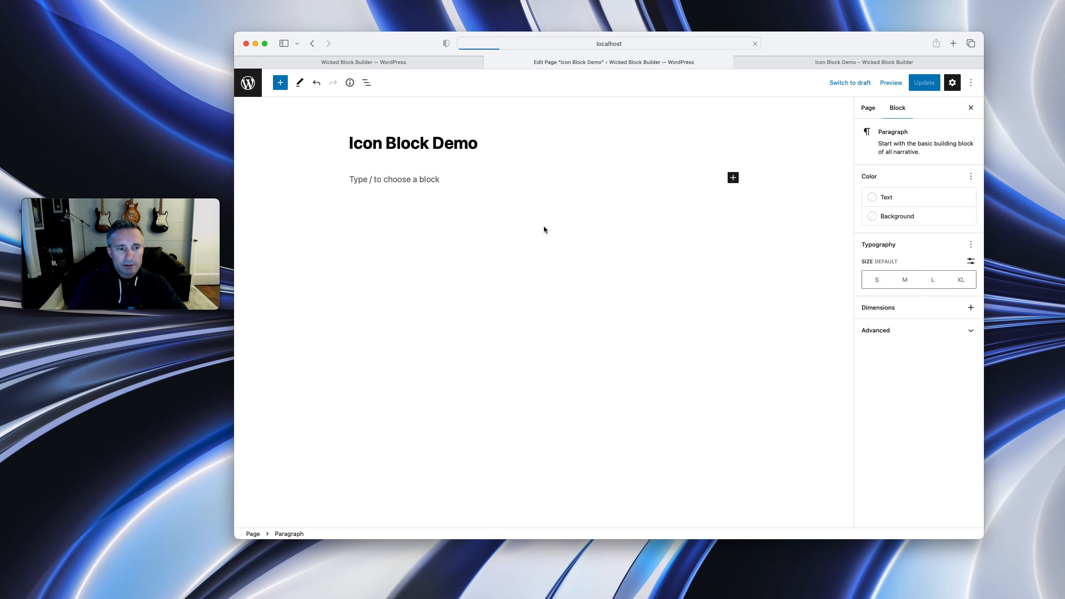
click(415, 181)
text(/icon)
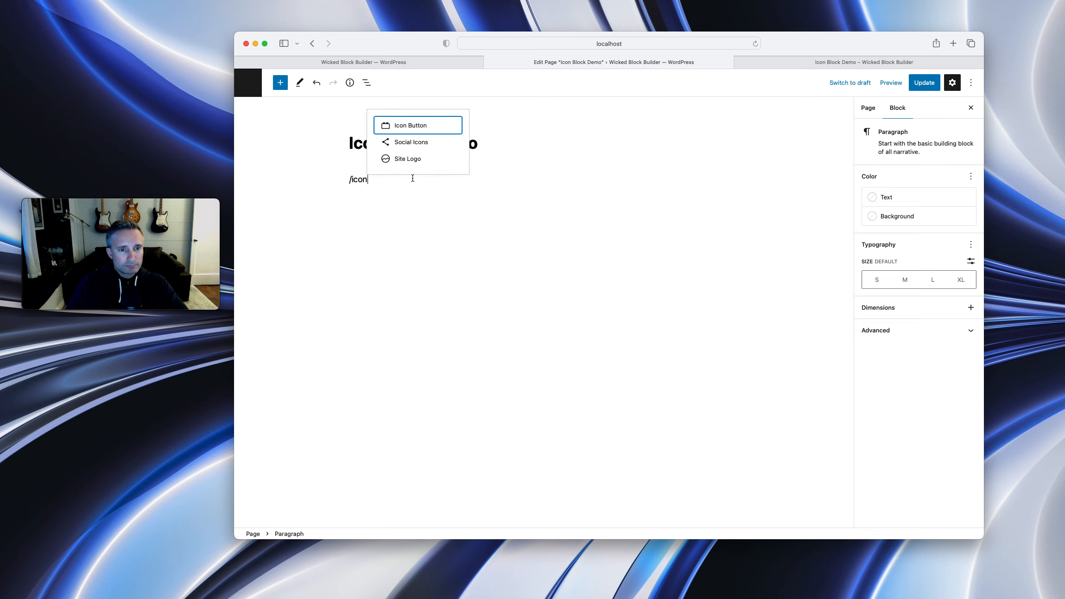
click(421, 127)
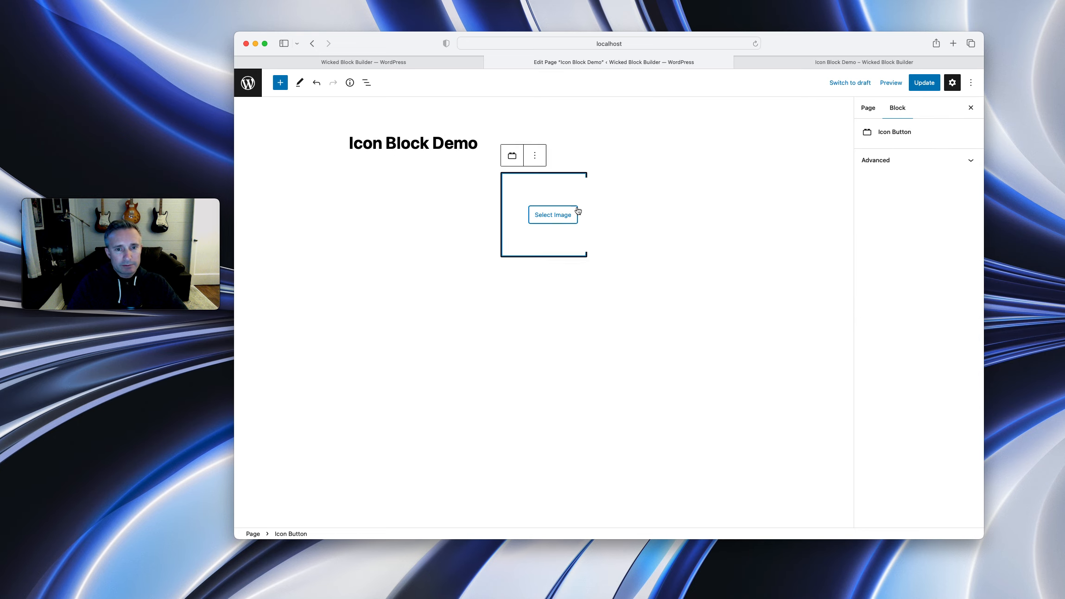
- Use the sun icon from the media library as the block's image and update the page, checking it on the front end
click(547, 216)
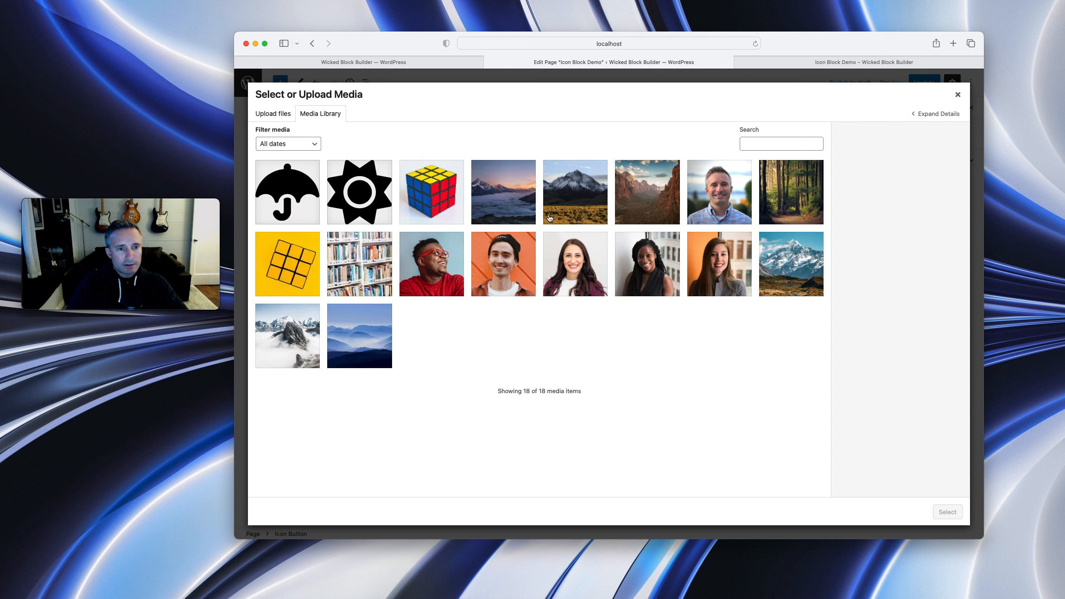
click(378, 208)
click(946, 509)
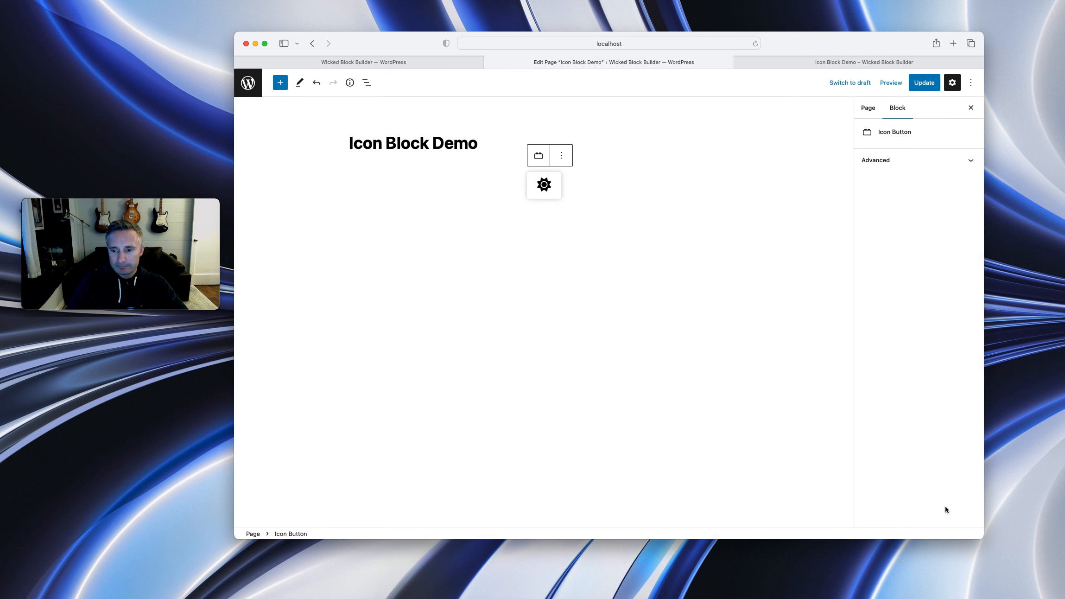
click(932, 83)
click(864, 61)
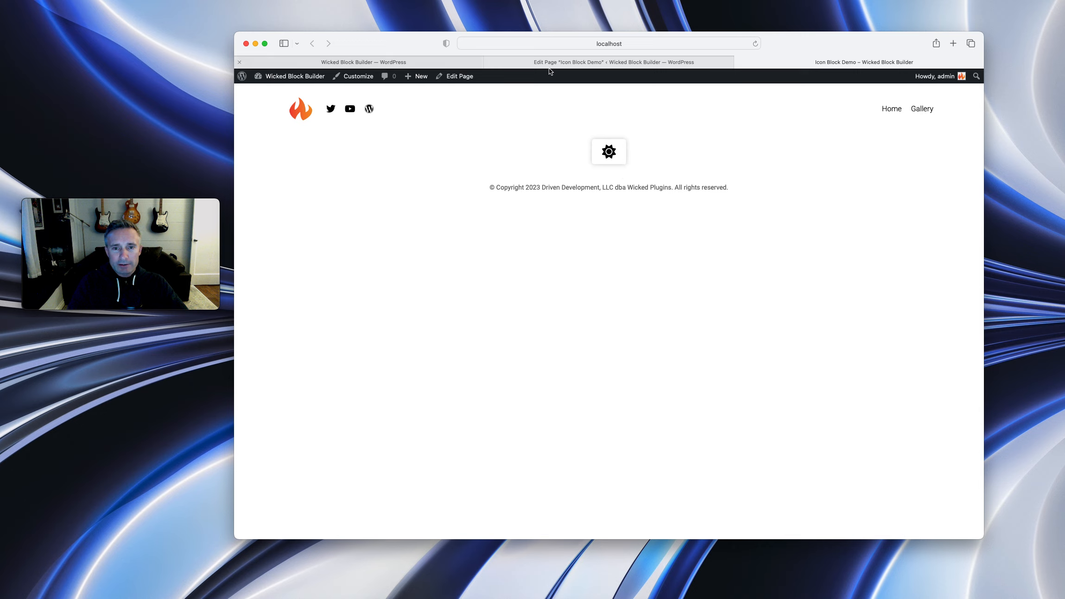
- Return to the block builder and add a String attribute named label below imageId
click(374, 64)
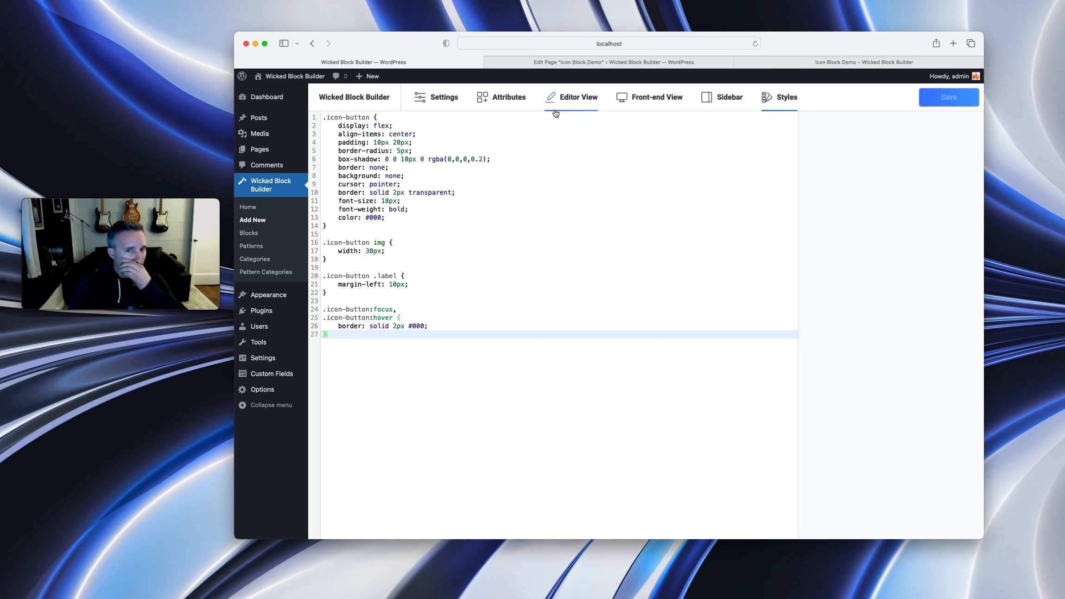
click(508, 103)
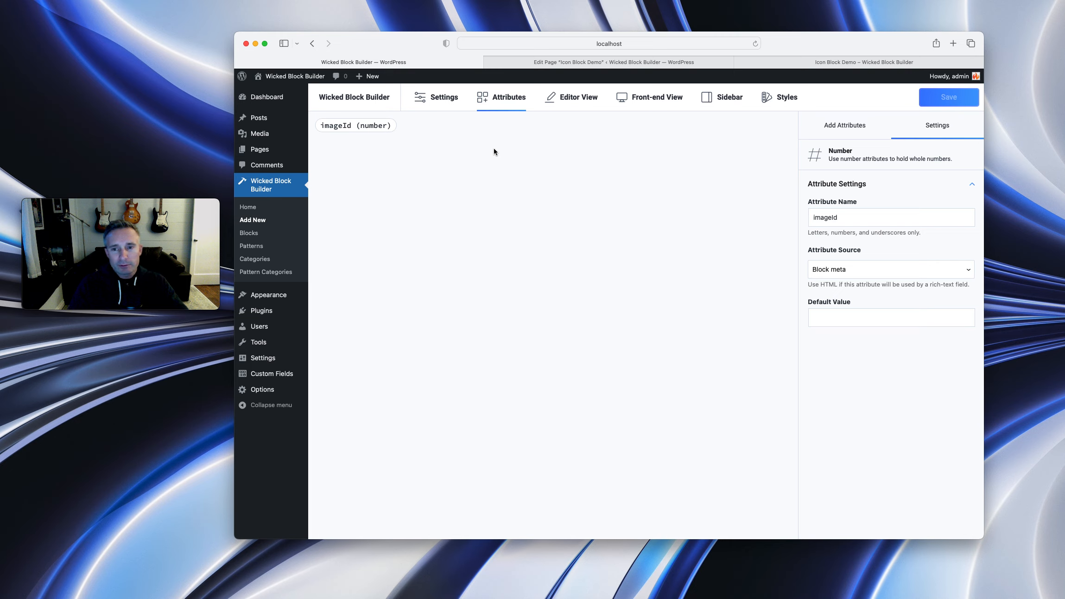
click(830, 125)
click(827, 204)
click(366, 140)
click(860, 218)
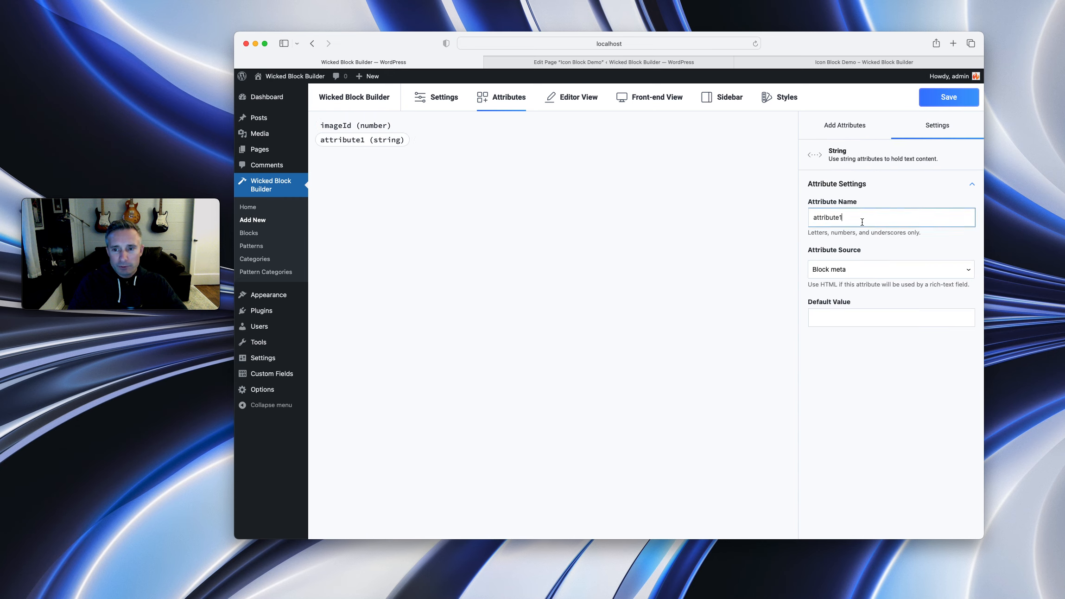
double_click(862, 221)
text(label)
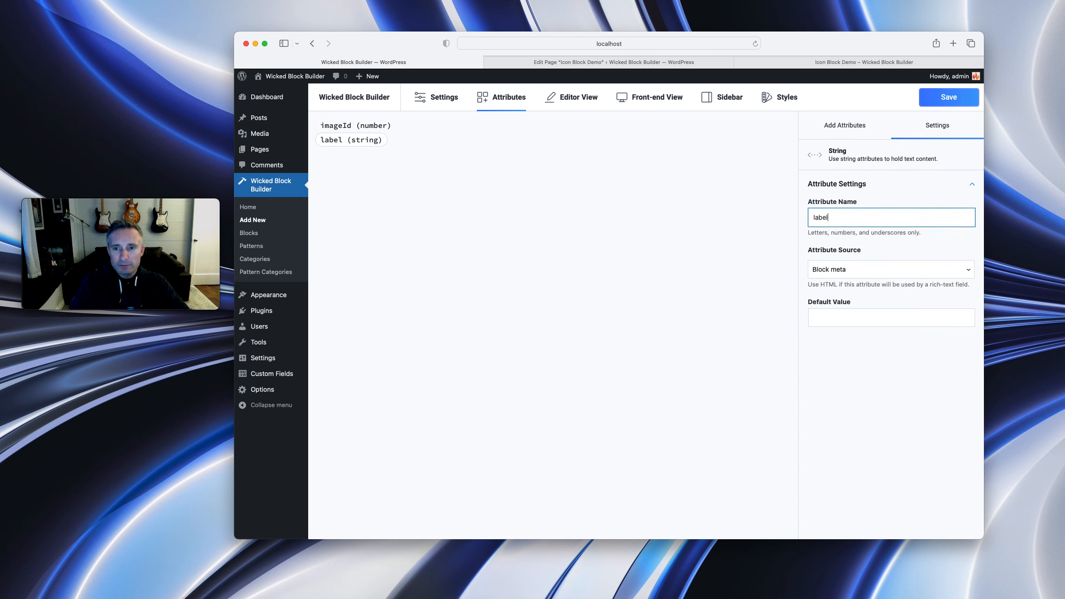
- In the editor view, place a RichText component below the Image inside the button and store its text in the label attribute
click(579, 102)
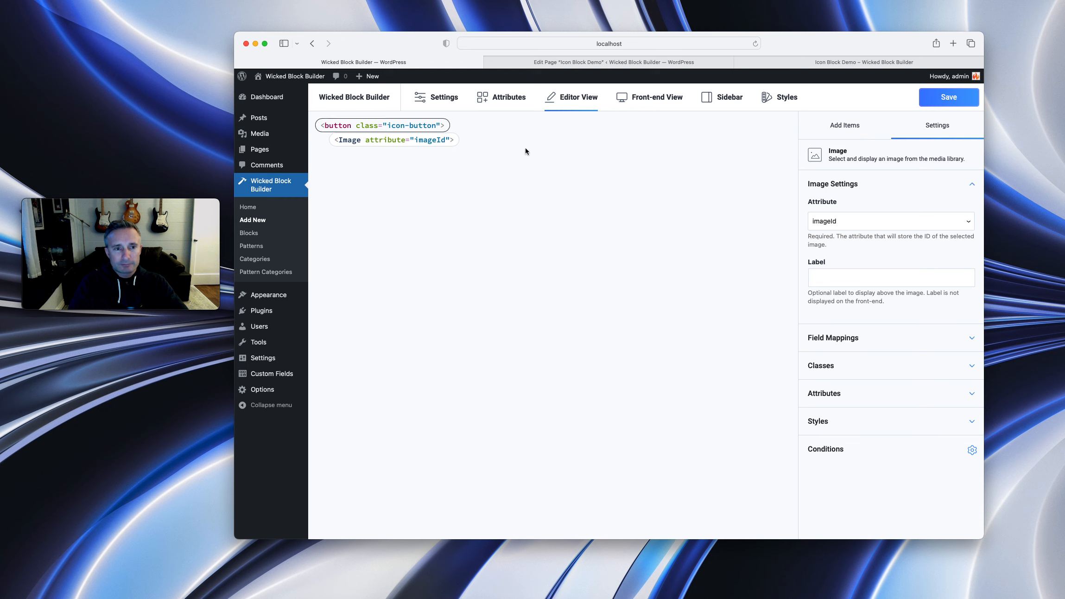
click(860, 136)
drag(840, 352, 348, 158)
click(838, 222)
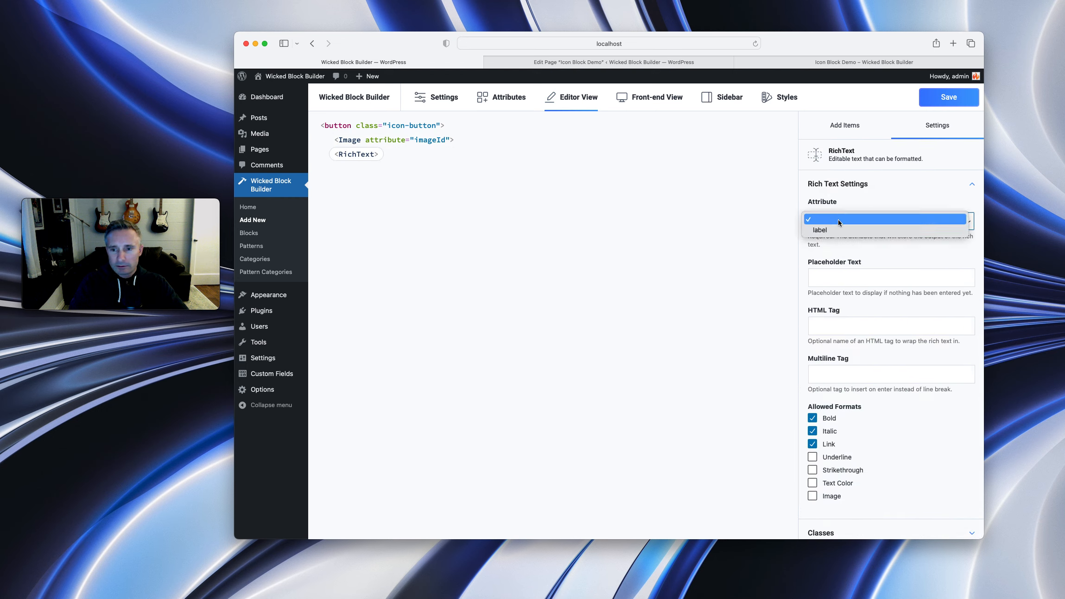
click(837, 229)
- Give the RichText component the placeholder "Label..." and the HTML tag span, and disallow the Bold, Italic and Link formats
click(836, 277)
text(Label...)
key(Tab)
text(span)
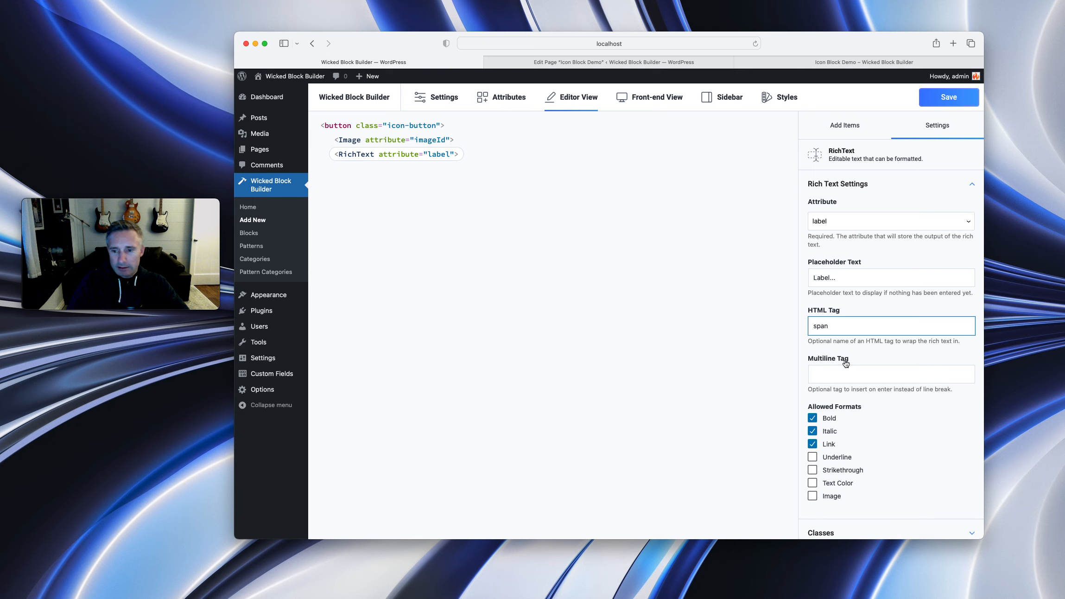
click(833, 419)
click(832, 432)
click(831, 445)
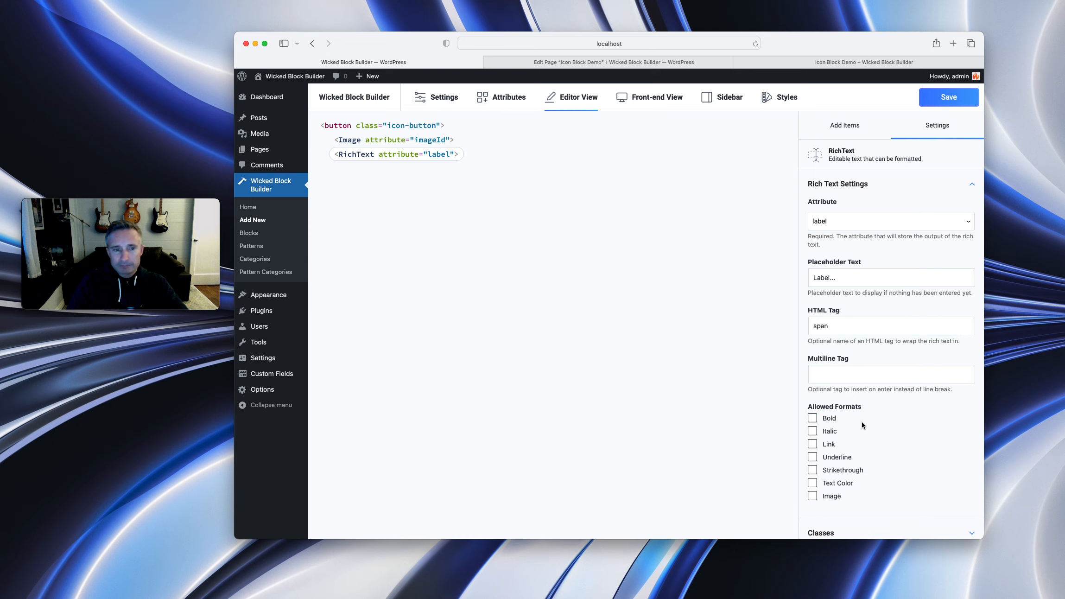
- Add the class label to the RichText component and save the block
scroll(861, 424, down, 2)
click(822, 495)
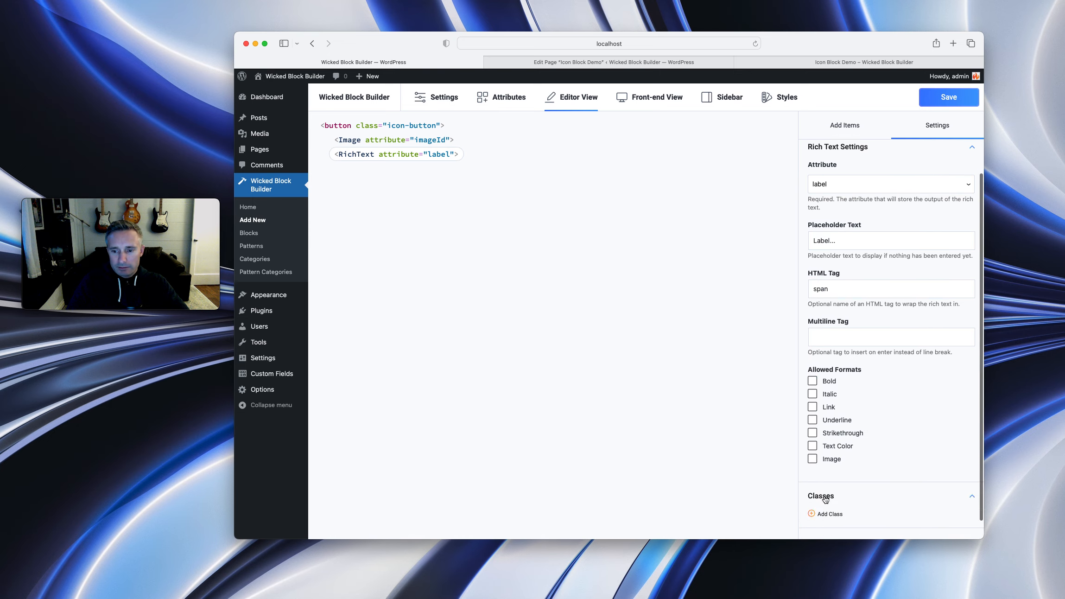
click(828, 513)
text(label)
click(845, 125)
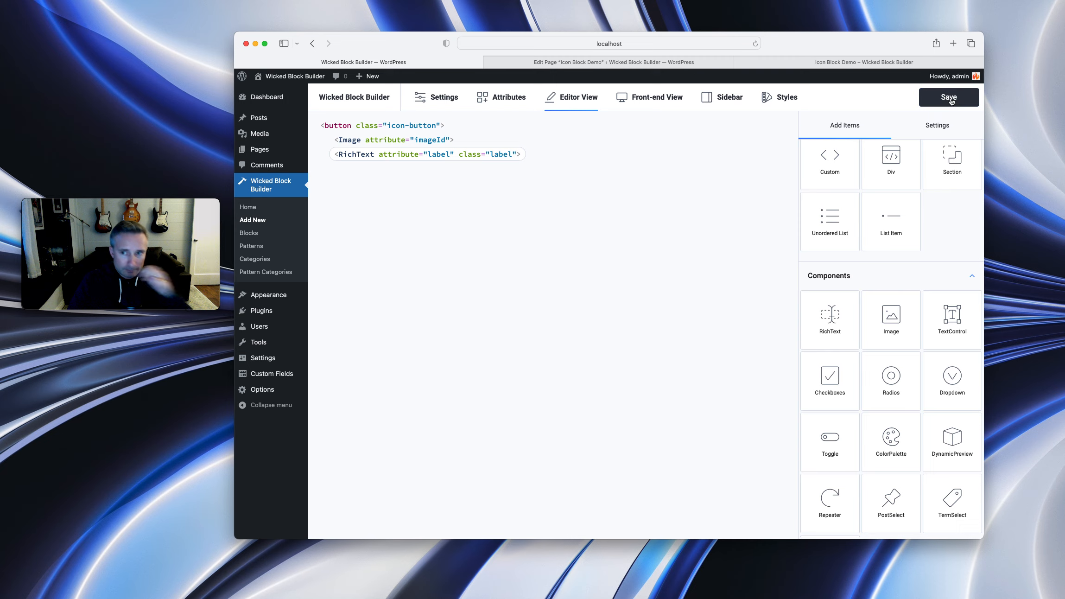
click(950, 100)
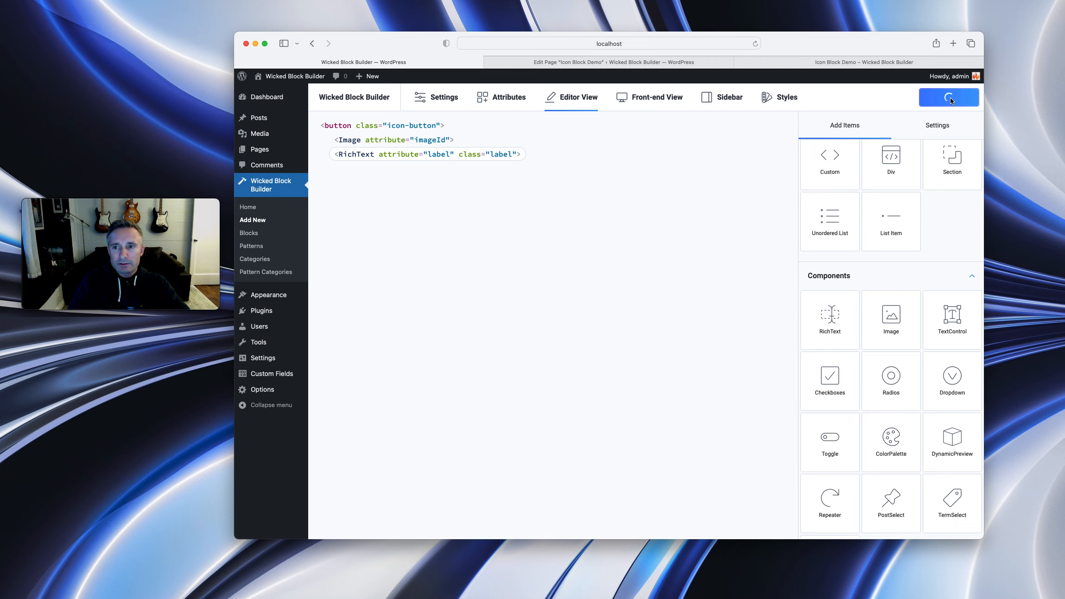
- Reload the Icon Block Demo page editor, enter "Icon Button" as the button's label and update the page
click(574, 62)
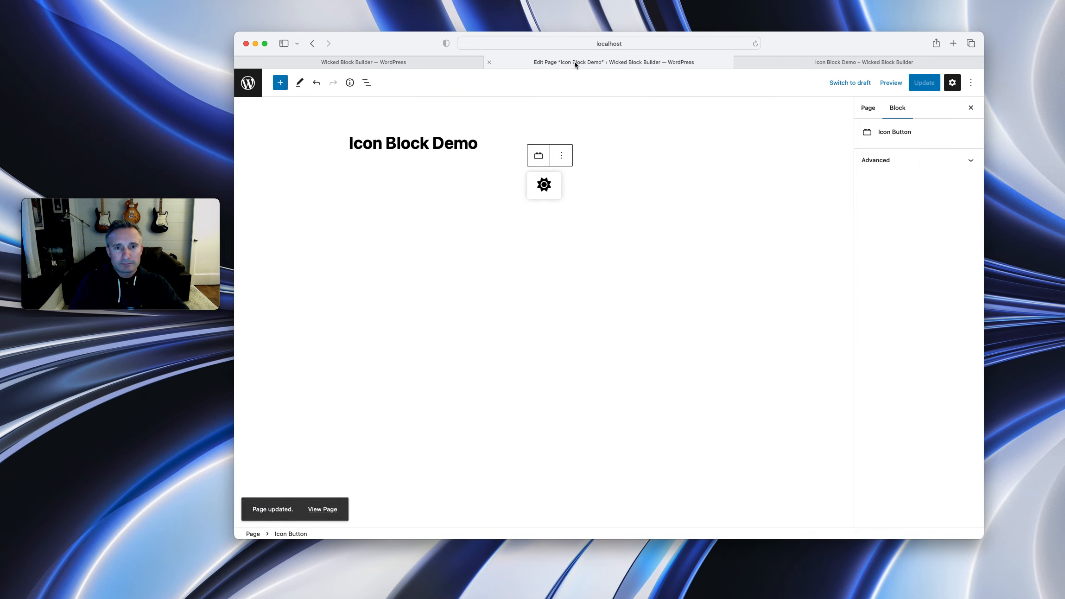
key(super+r)
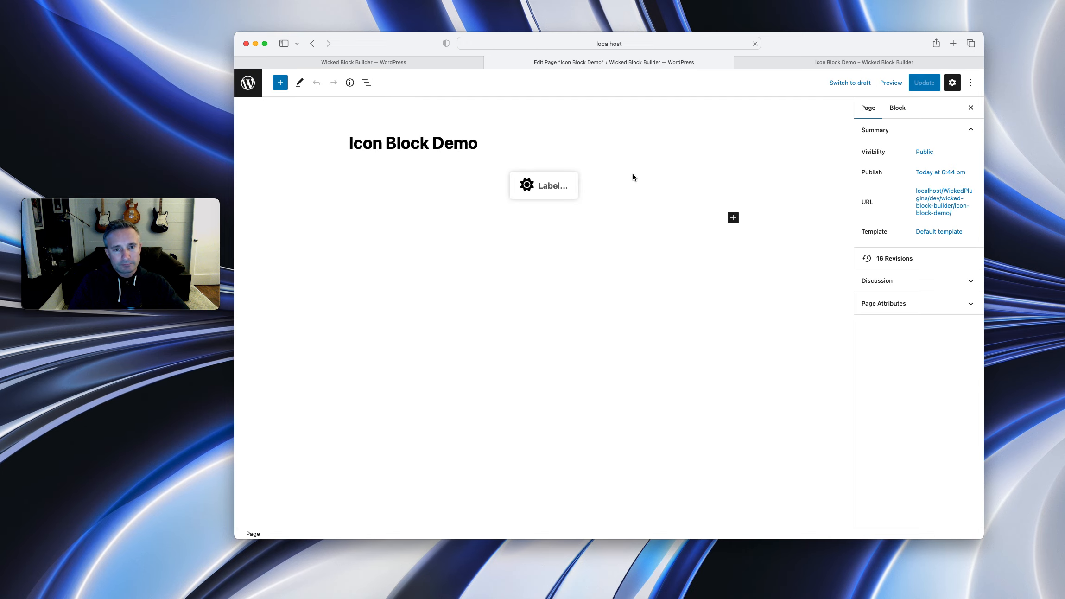
click(560, 185)
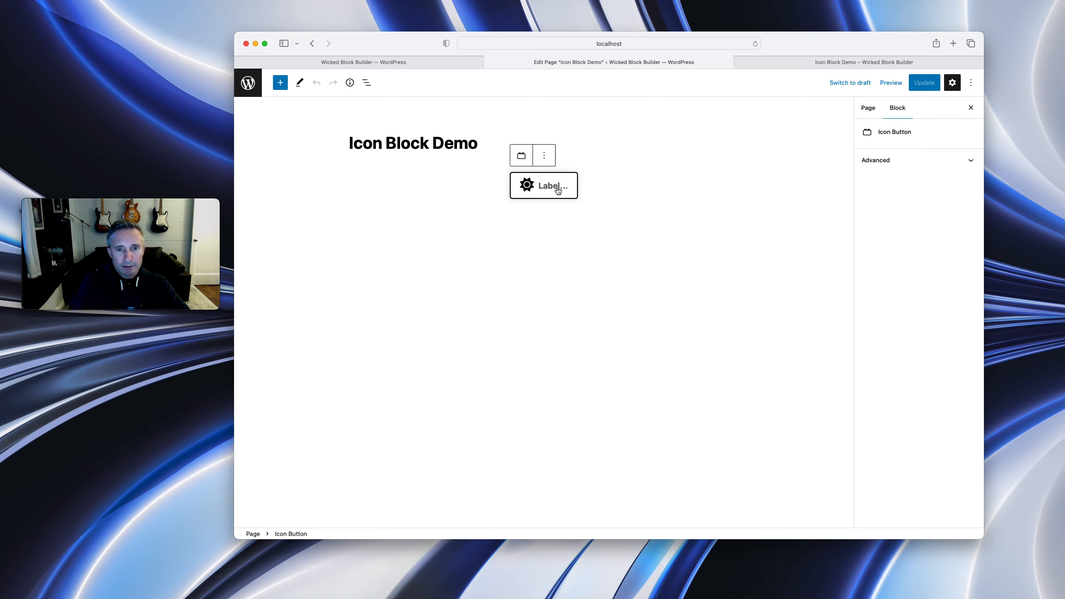
text(Icon)
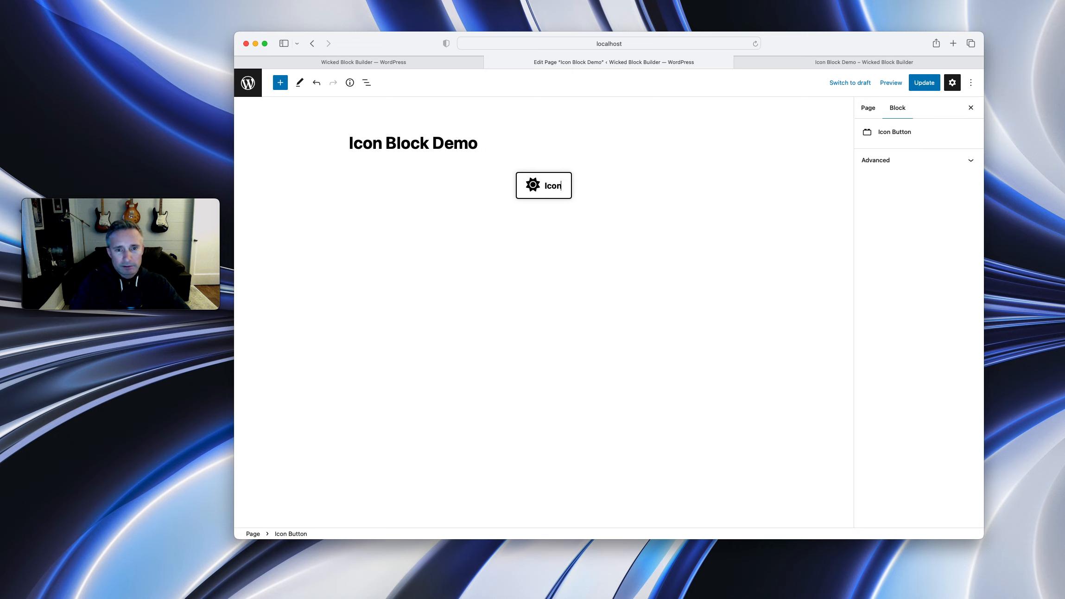
text( Button)
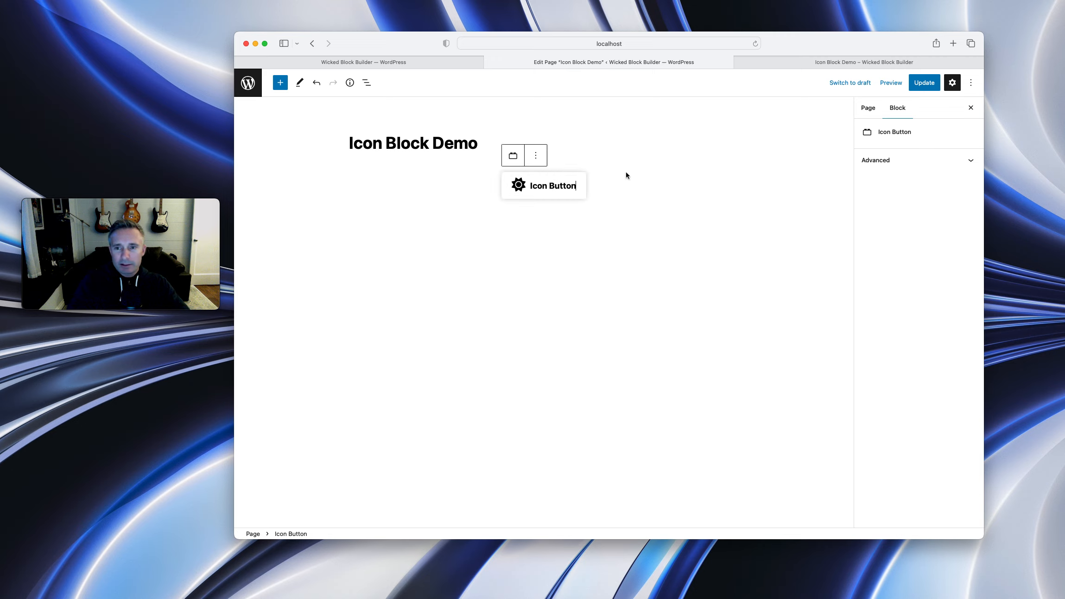
click(917, 84)
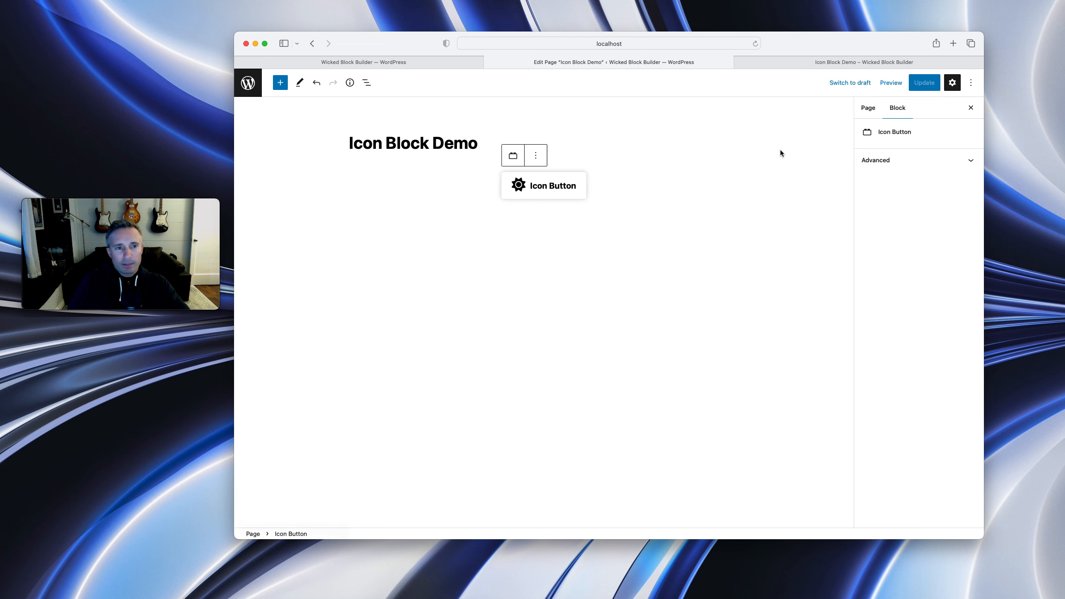
- In the block builder, add a string attribute named variation with the default value icon
click(398, 62)
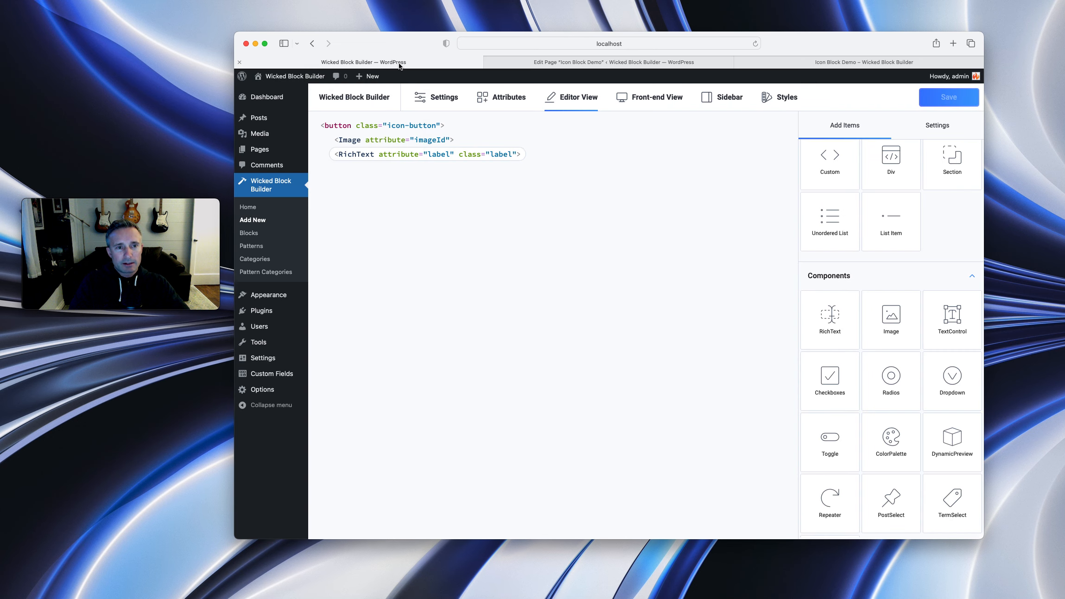
click(508, 98)
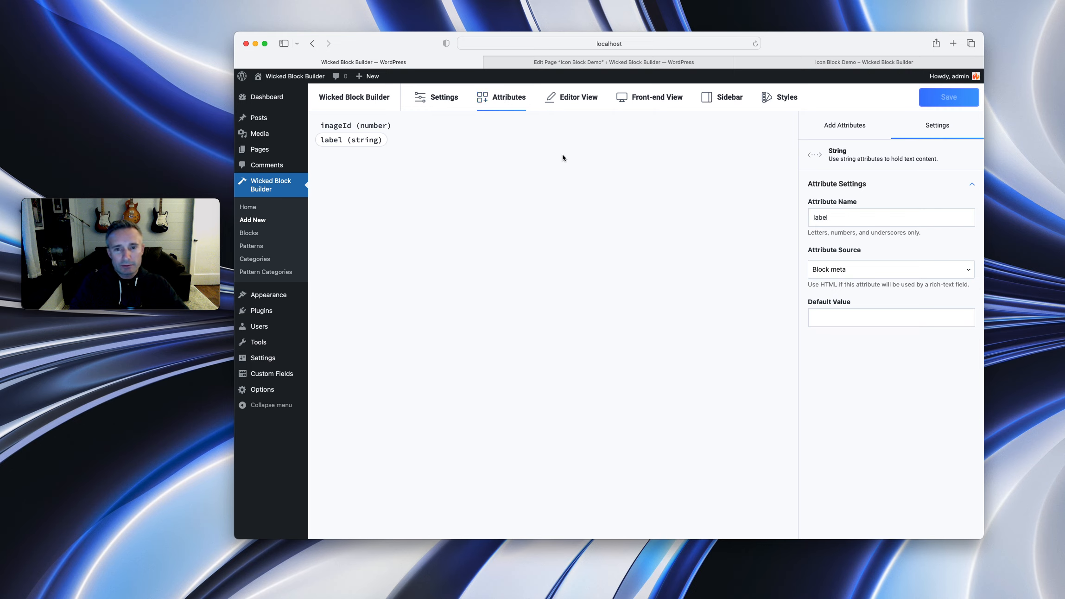
click(844, 125)
click(829, 204)
click(332, 155)
click(848, 213)
double_click(848, 213)
text(variation)
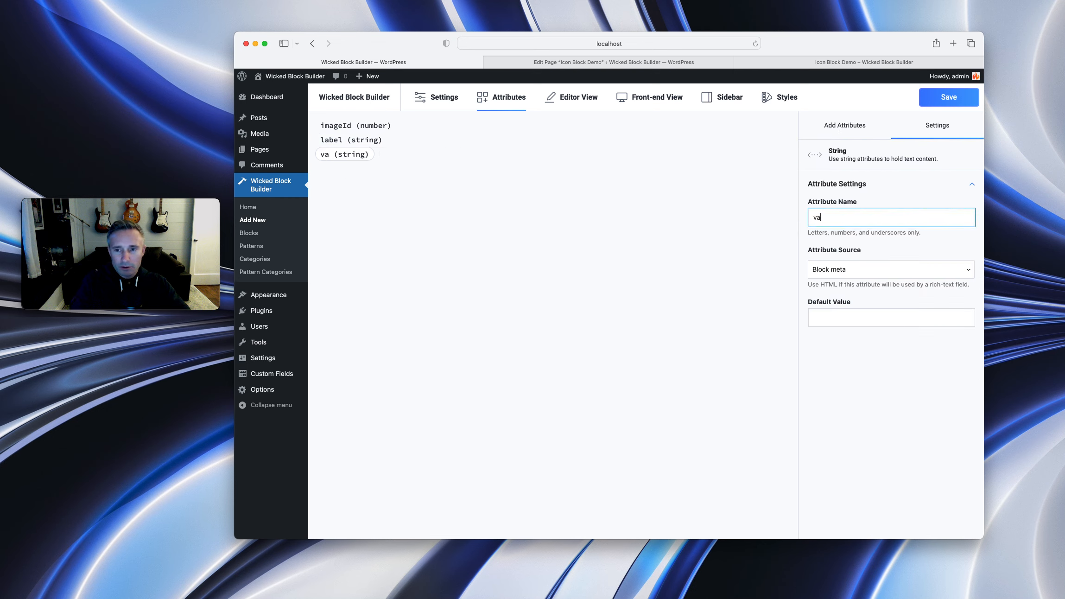
click(838, 313)
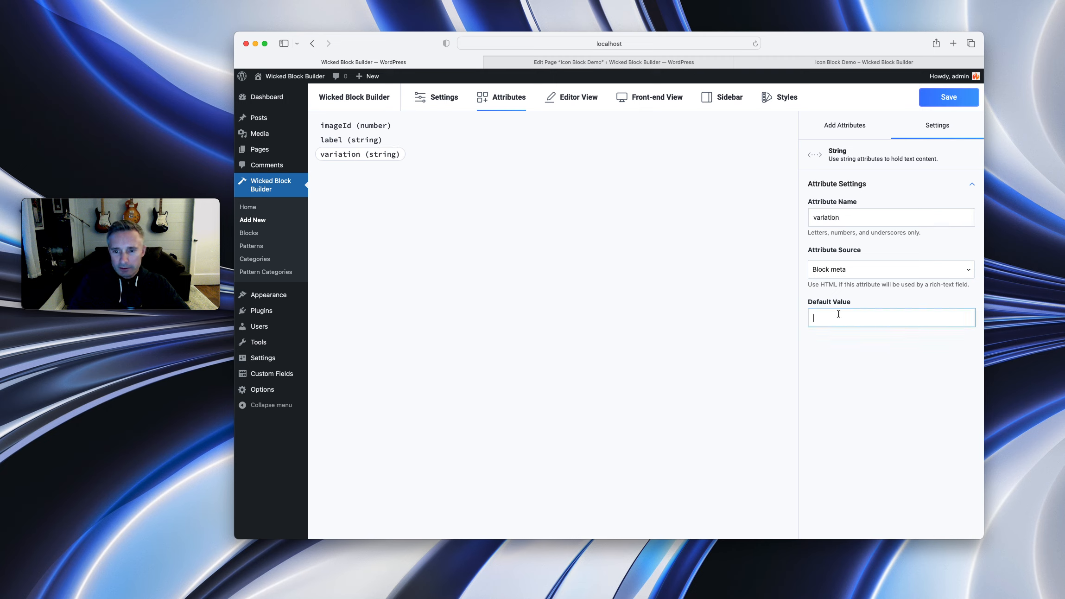
text(icon)
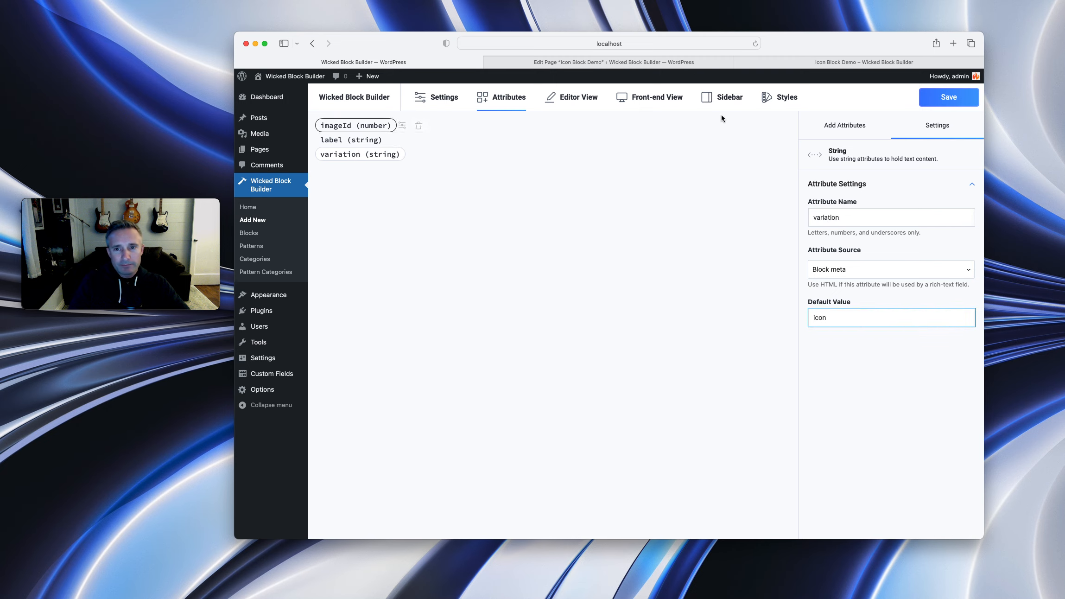
- Add a Panel component to the block's sidebar and title it Settings
click(722, 98)
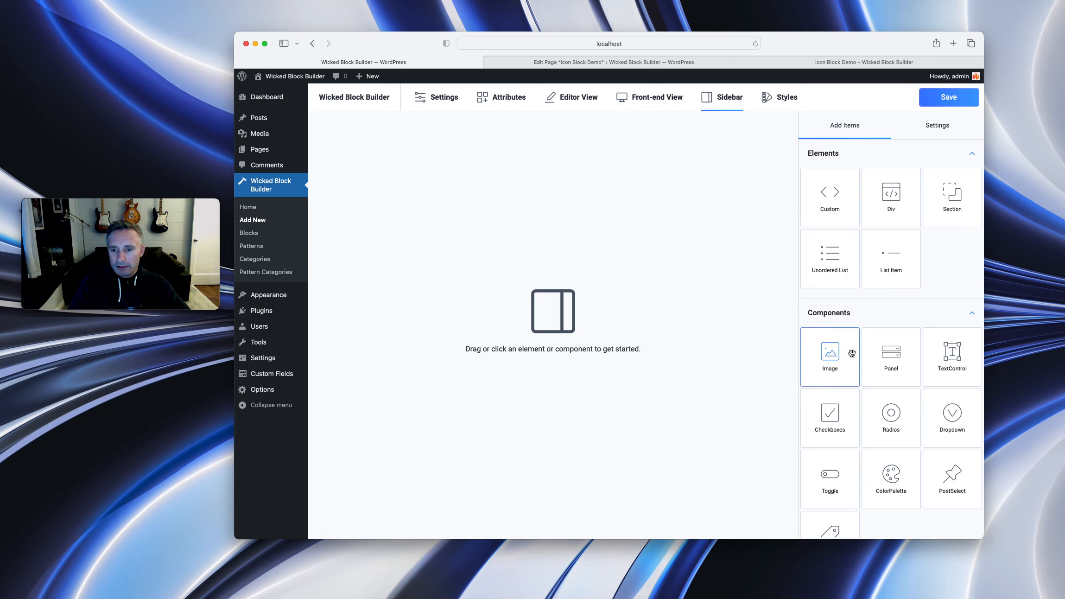
drag(891, 354, 383, 130)
click(336, 126)
click(861, 217)
text(Settings)
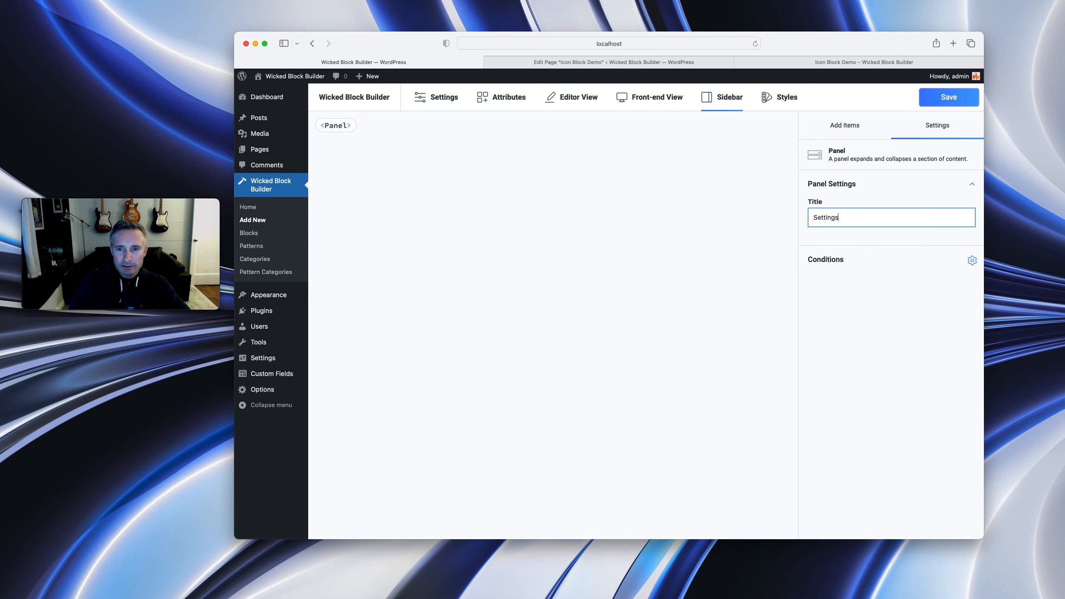
- Place a Radios component inside the Settings panel and store its selection in the variation attribute
click(842, 126)
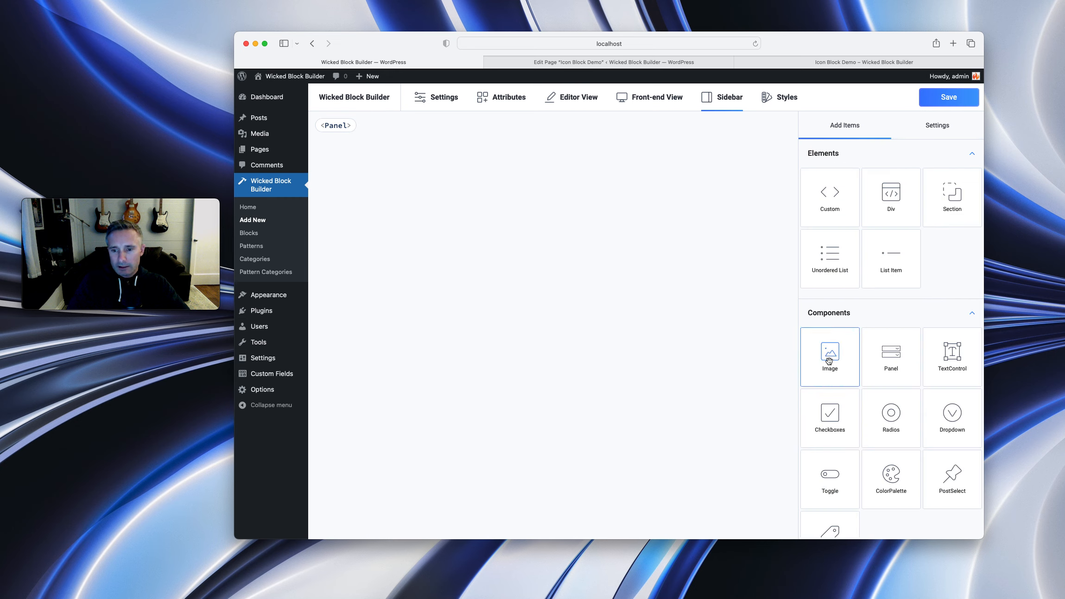
click(880, 422)
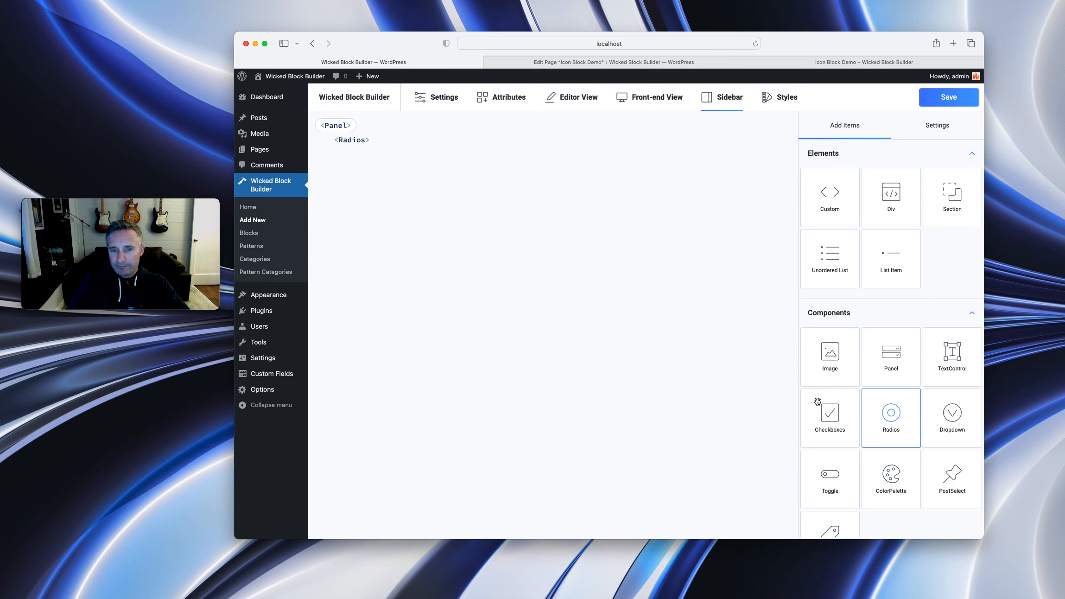
click(346, 139)
click(858, 231)
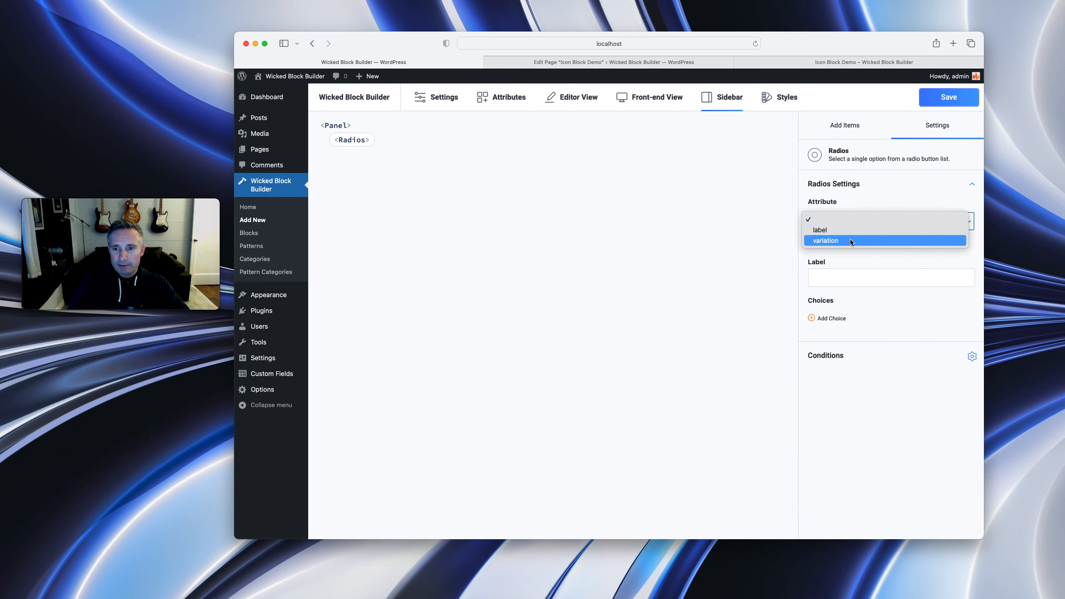
click(857, 240)
- Give the Radios component the choices Icon (value icon) and Icon with Text (value text), with Icon as the default, and save the block
click(831, 318)
click(845, 334)
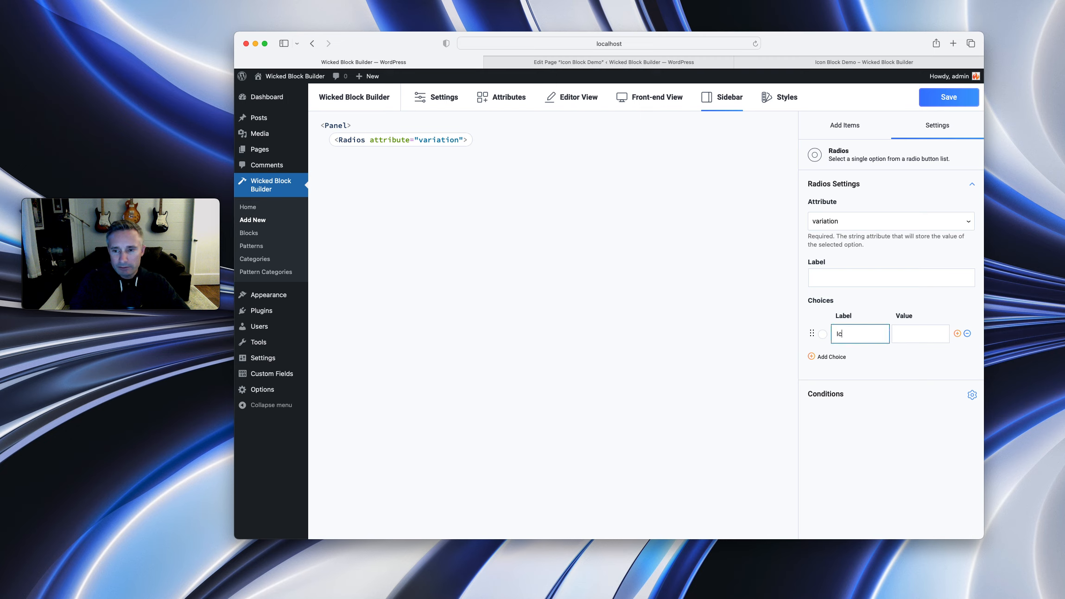
text(n)
key(Tab)
click(829, 356)
click(852, 357)
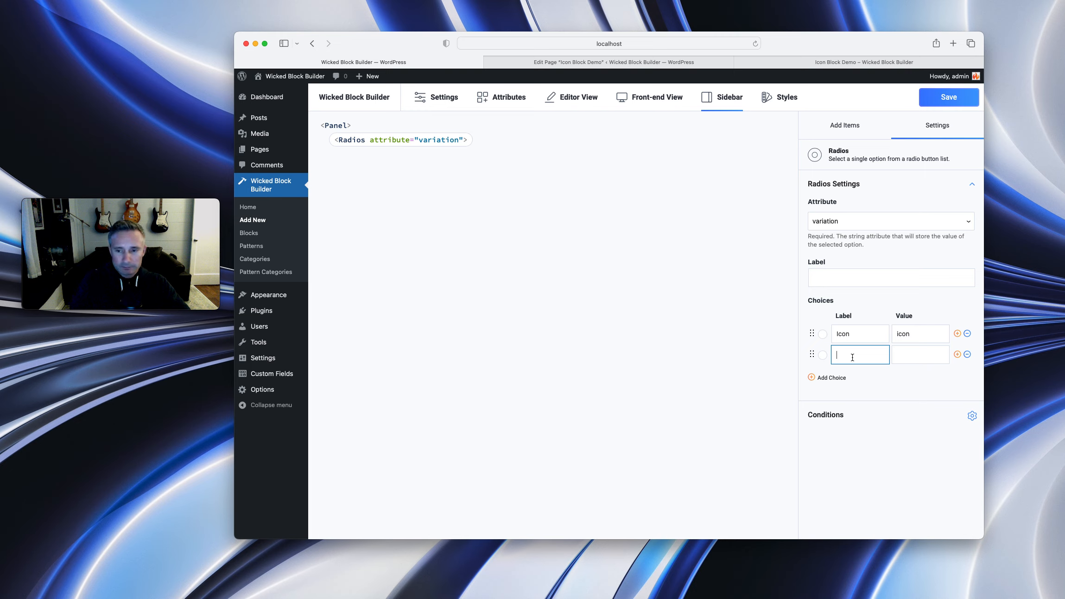
text(Icon with Text)
key(Tab)
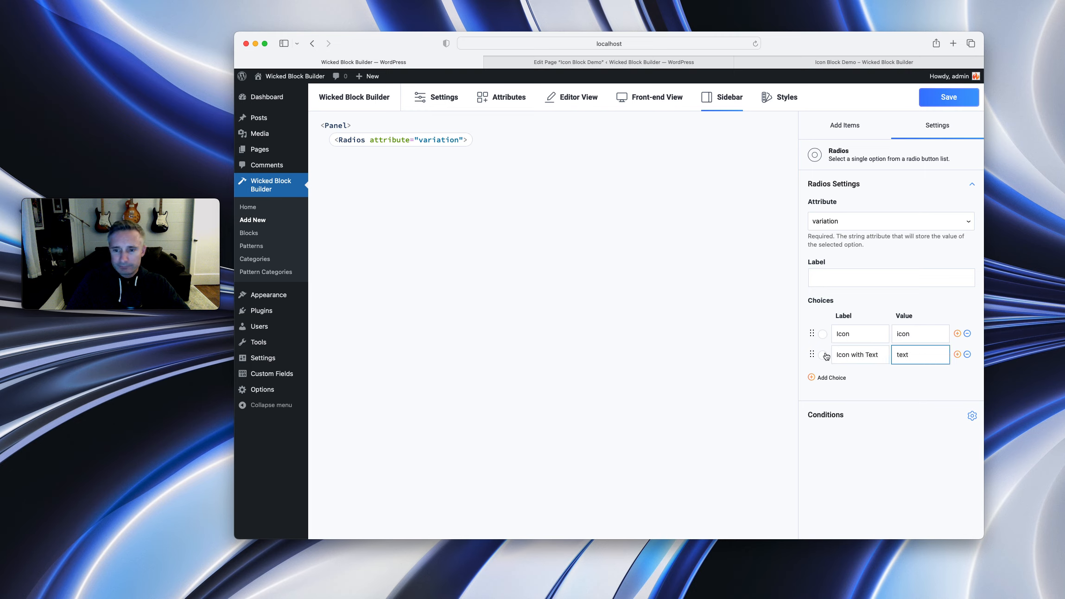
click(822, 334)
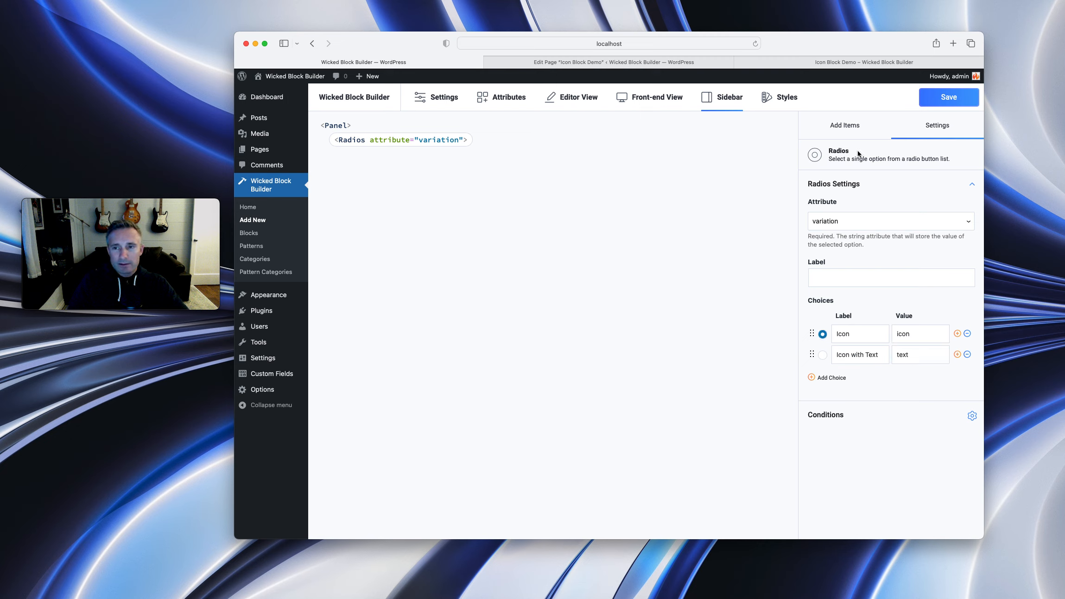
click(942, 104)
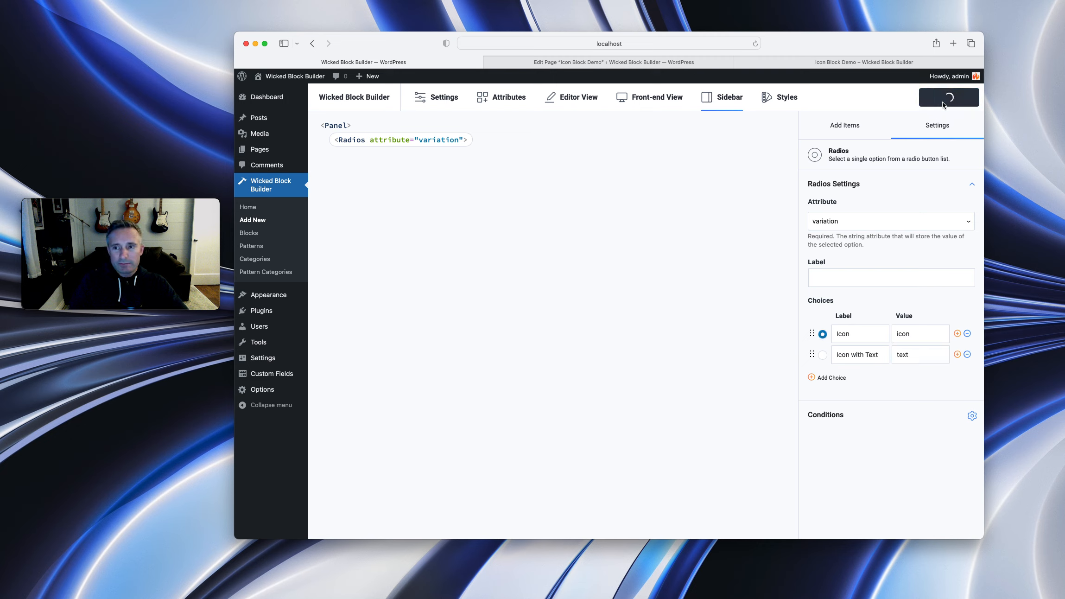
- Reload the Icon Block Demo page editor and test the Icon Button's settings by switching between Icon and Icon with Text, ending on Icon
click(558, 63)
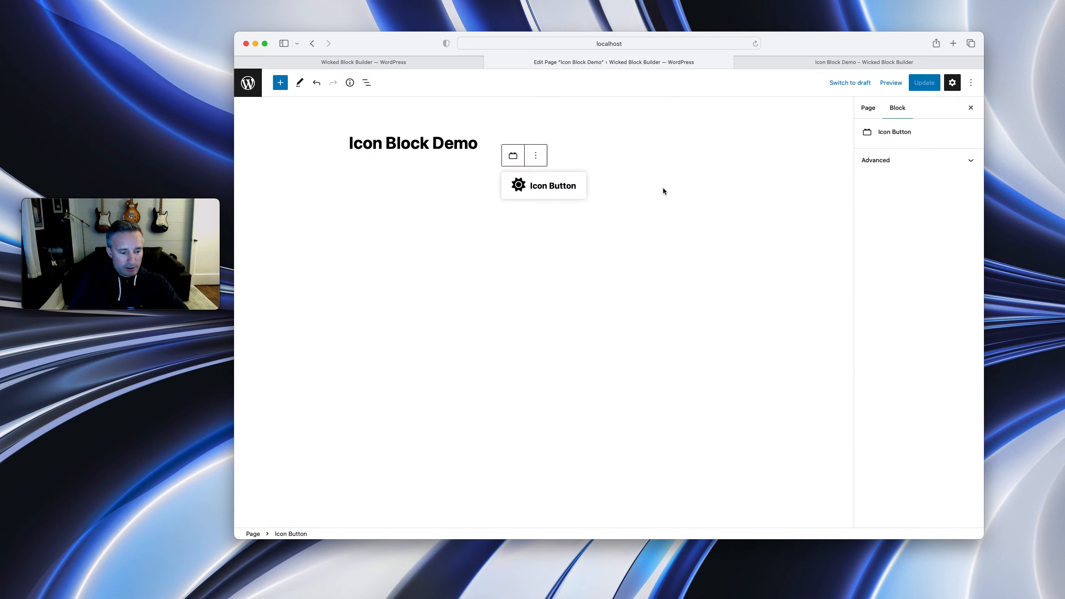
key(super+r)
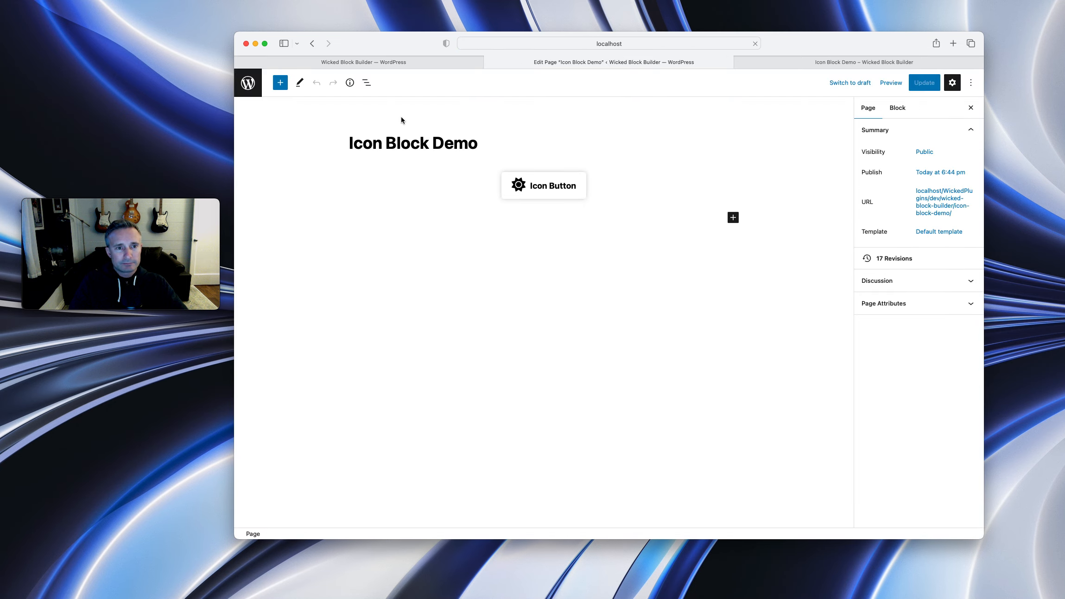
click(553, 188)
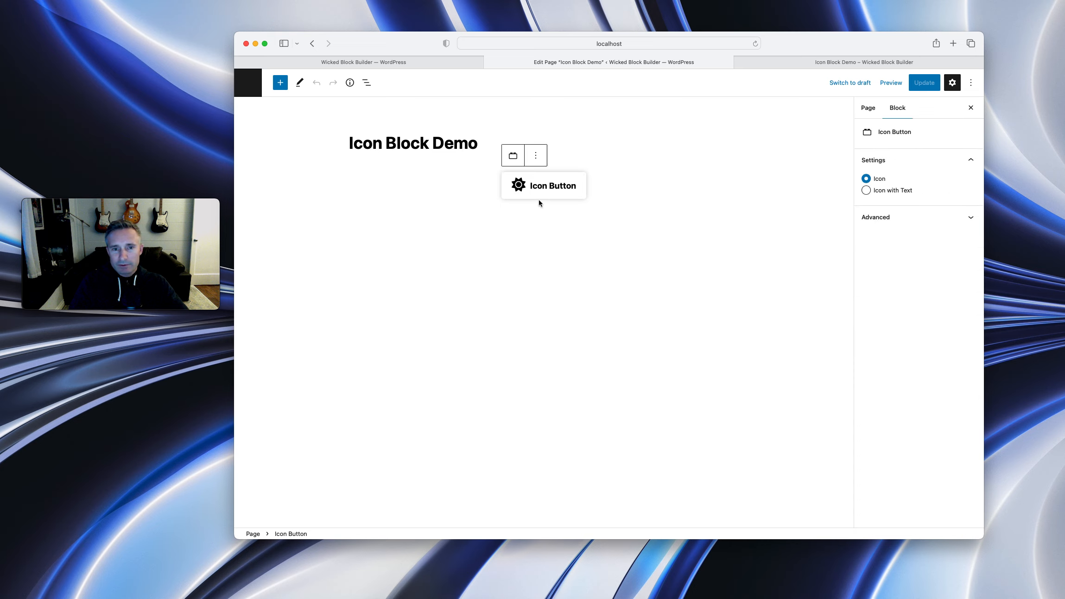
click(883, 190)
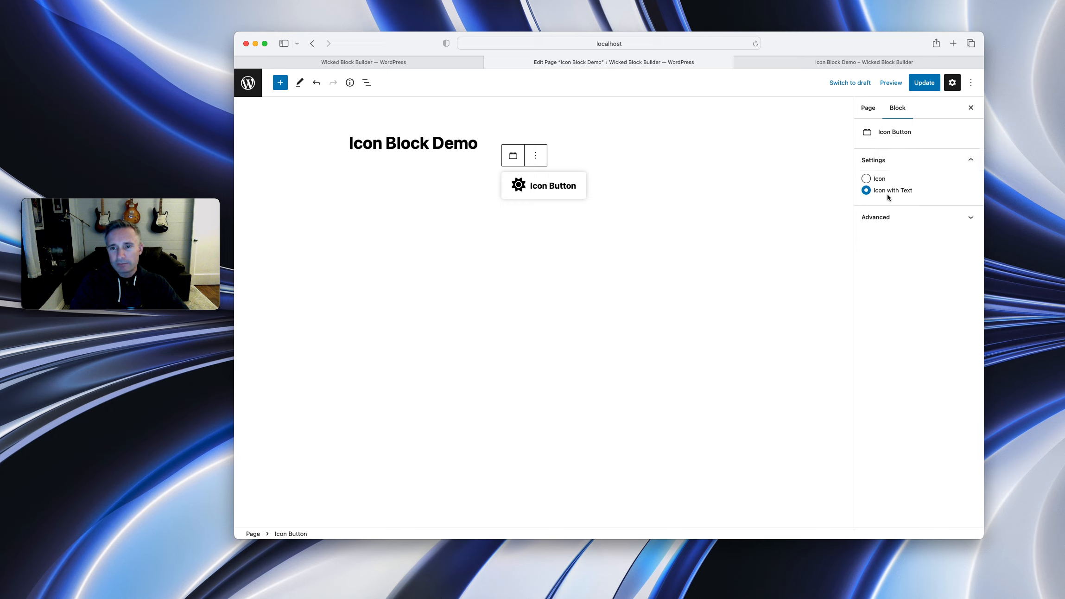
click(881, 182)
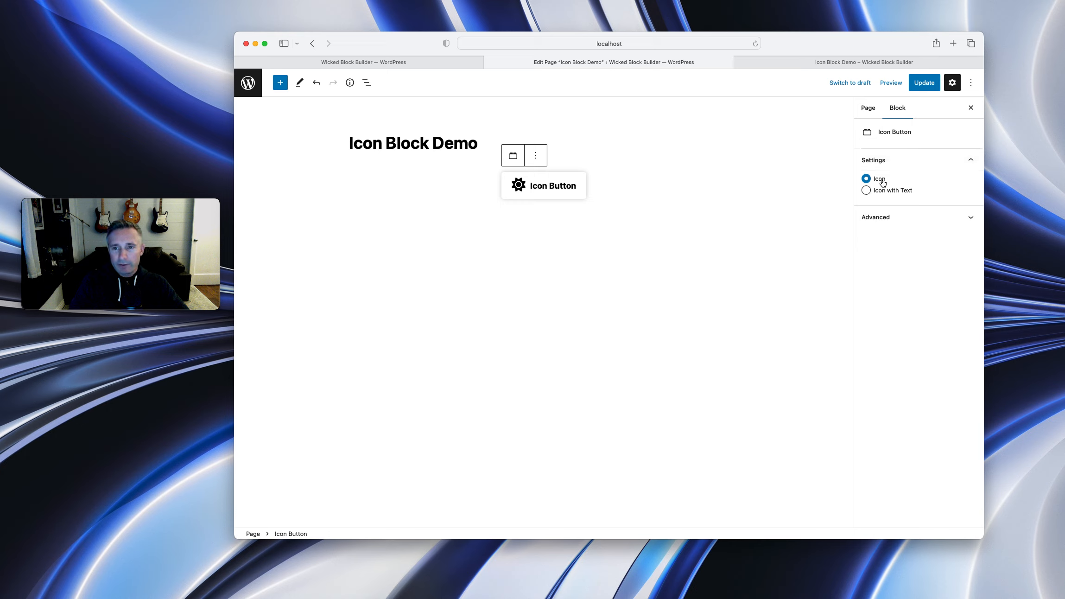
click(885, 192)
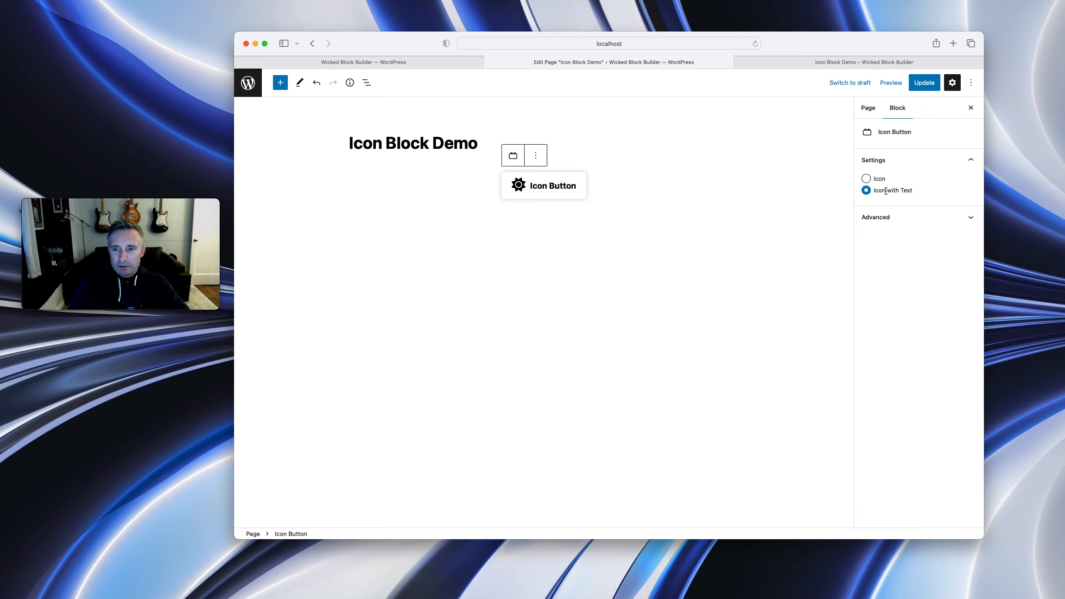
click(876, 180)
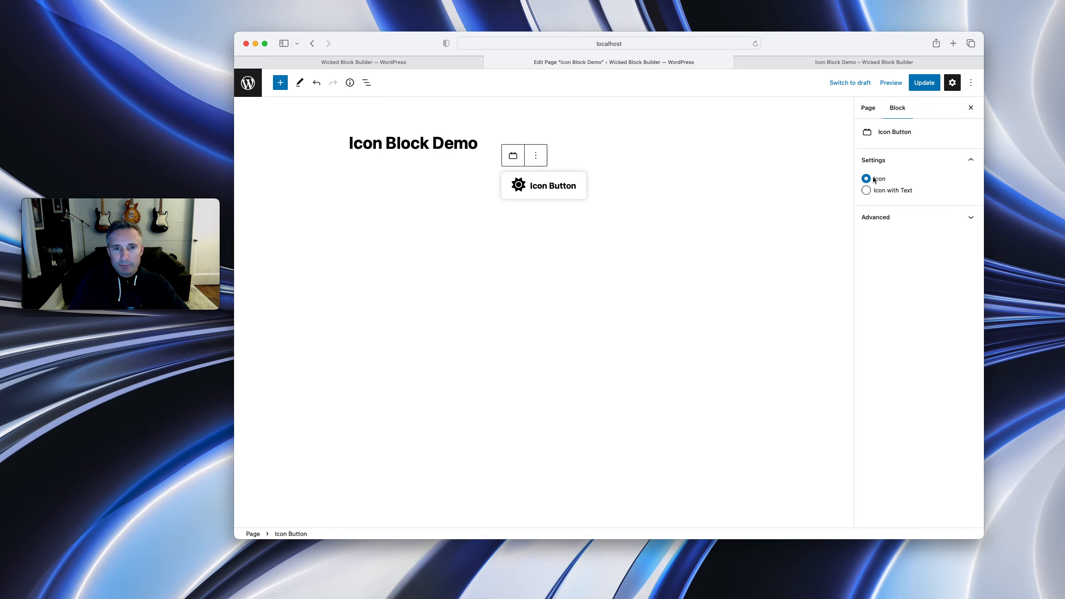
- In the block builder's editor view, add a condition outputting the RichText component only when attributes.variation equals text, and save the block
click(372, 63)
click(573, 105)
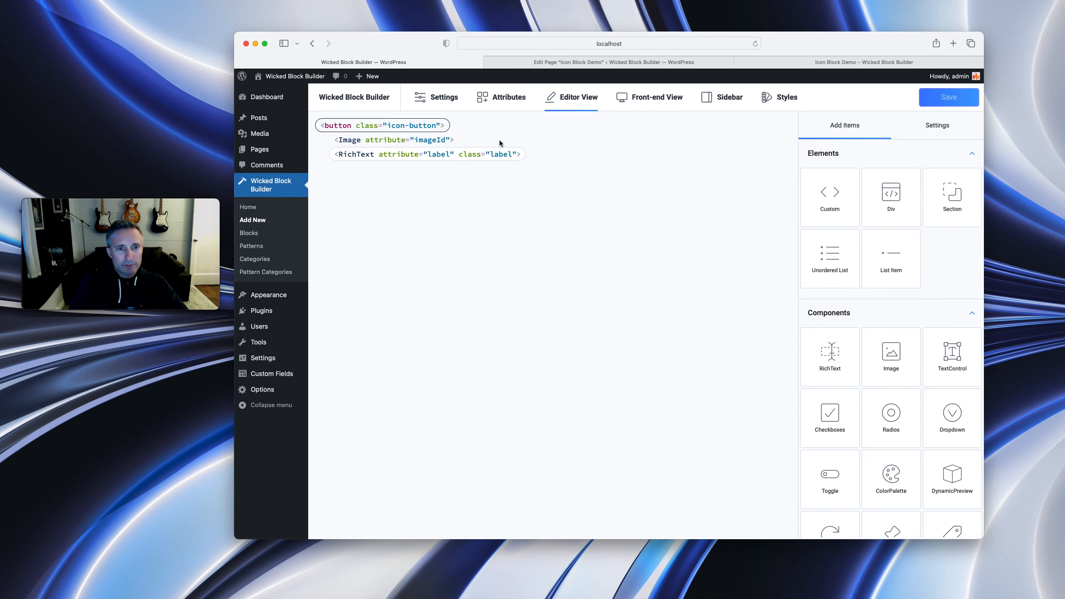
click(400, 155)
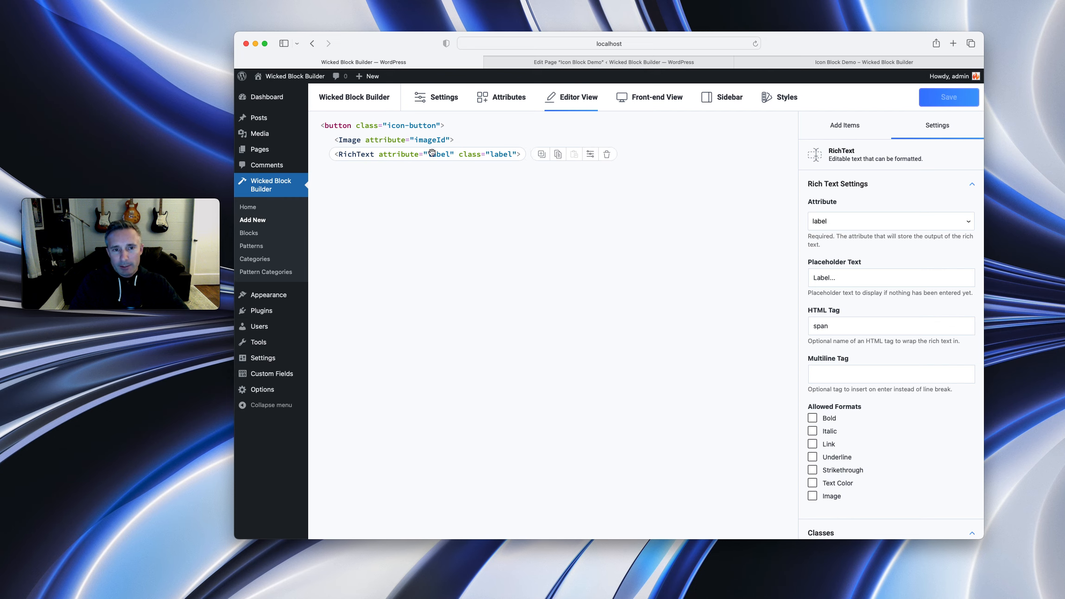
click(844, 124)
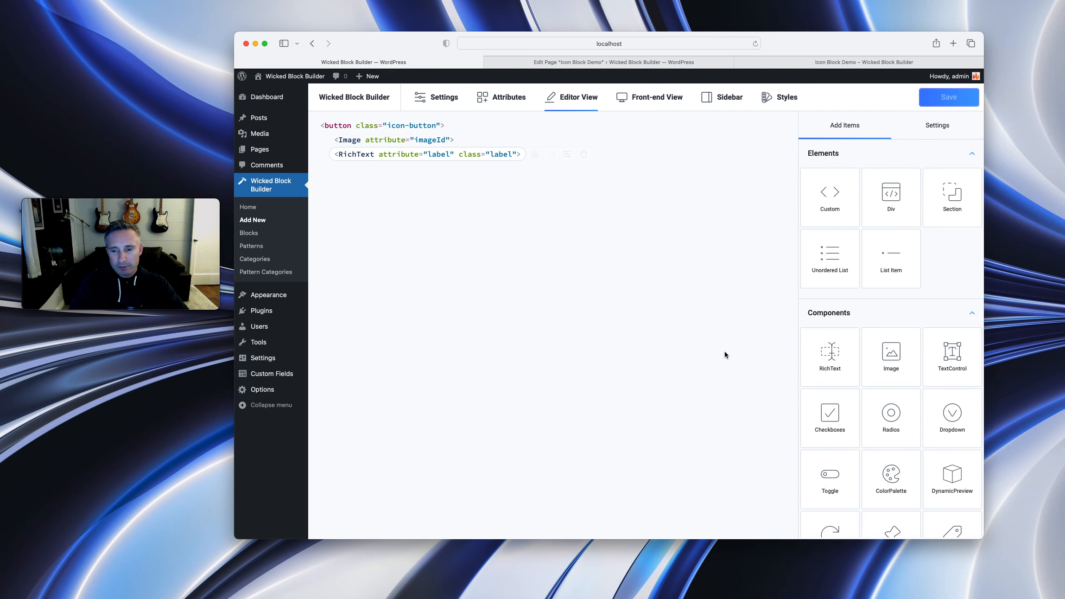
click(938, 134)
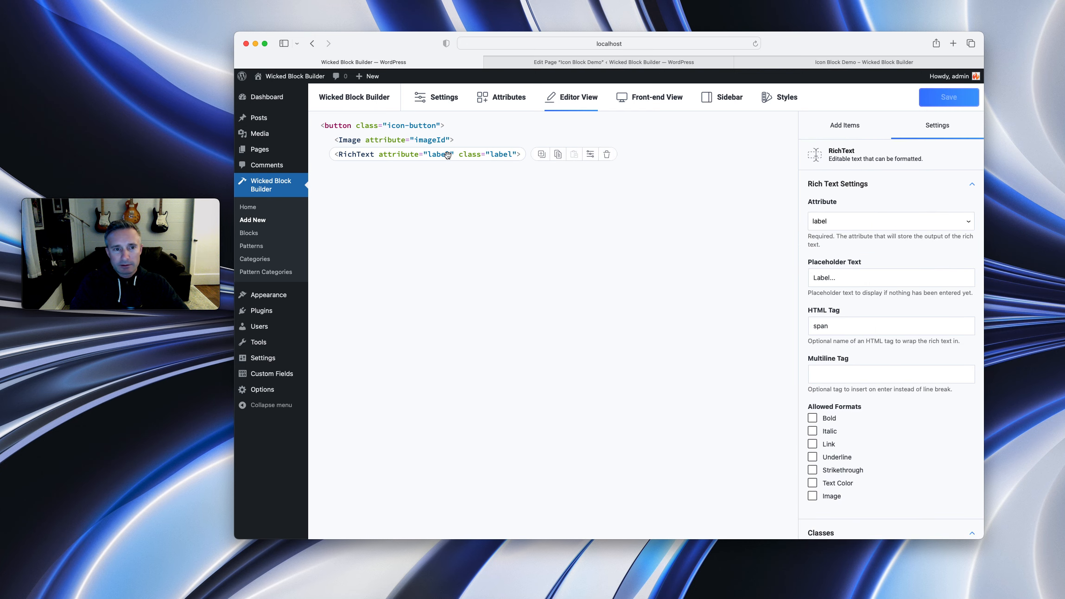
scroll(861, 367, down, 3)
click(818, 523)
click(556, 190)
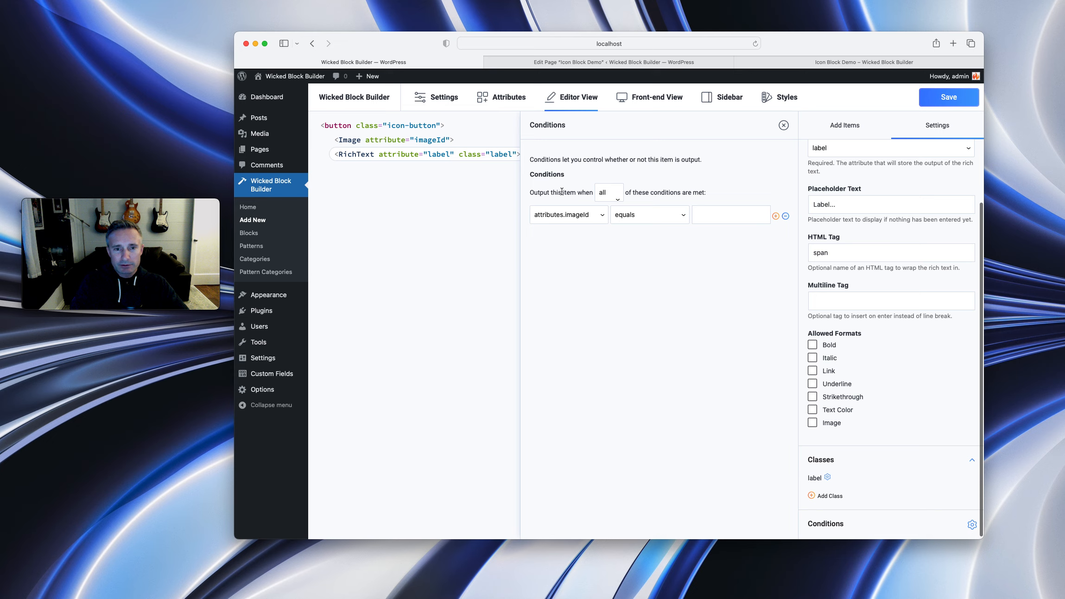
click(567, 220)
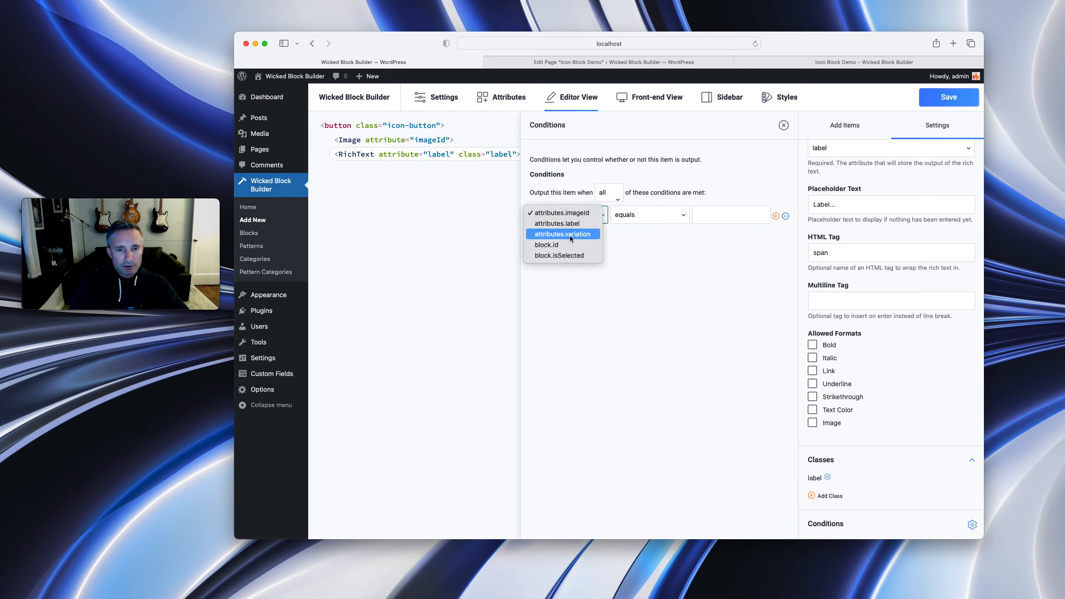
click(573, 235)
click(720, 215)
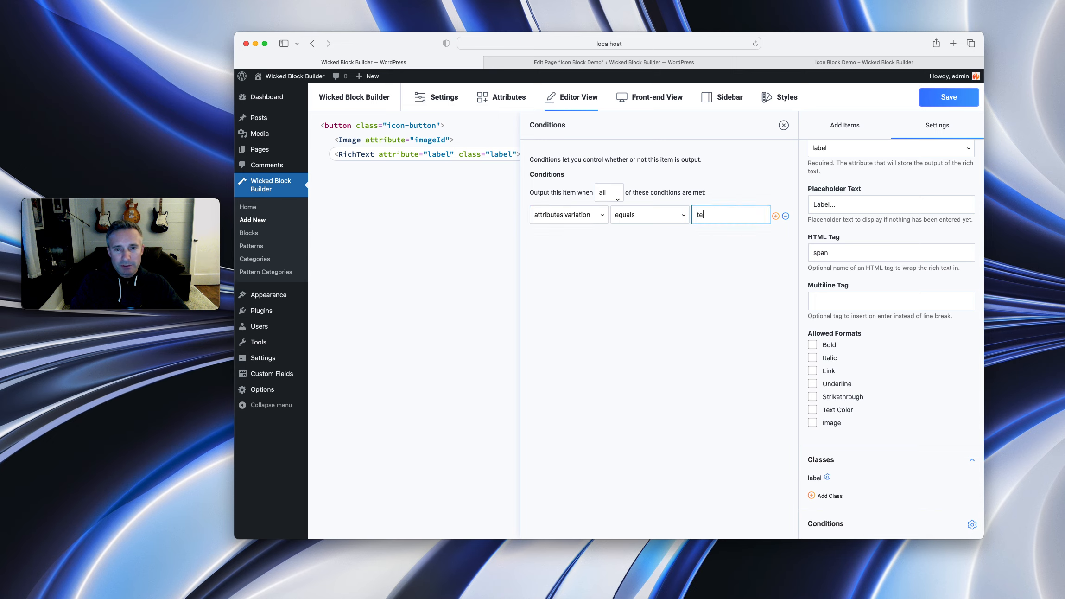
click(948, 102)
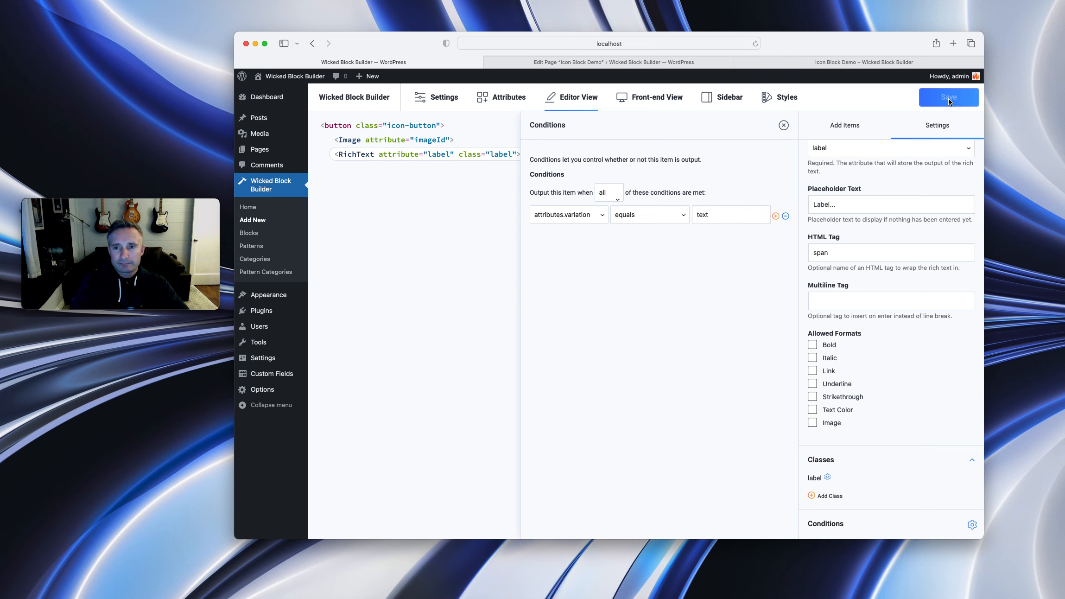
- Reload the Icon Block Demo page editor, agreeing to leave the current page
click(598, 63)
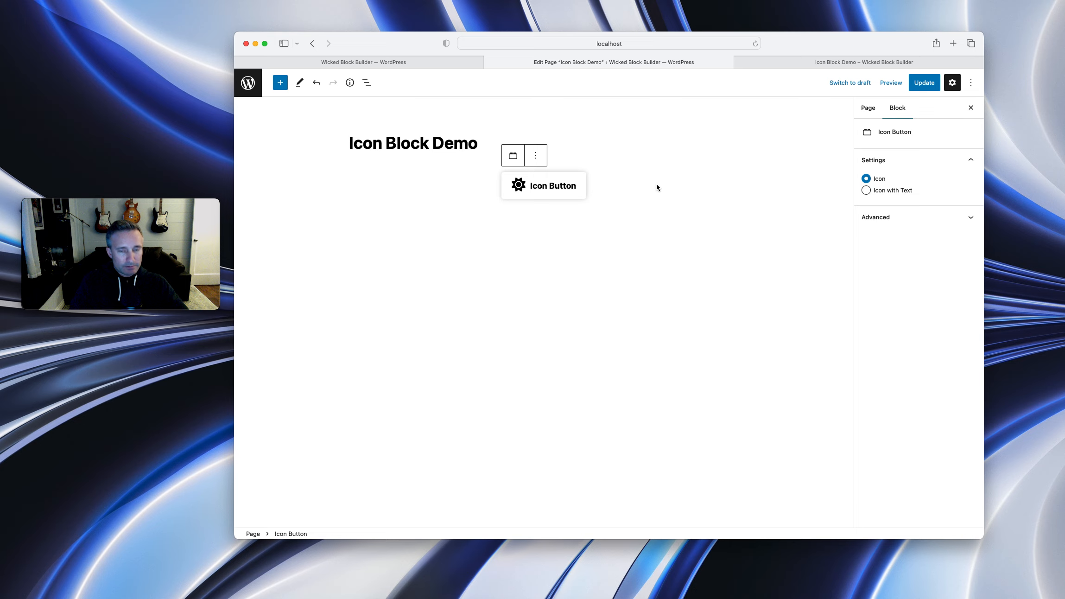
key(super+r)
click(531, 214)
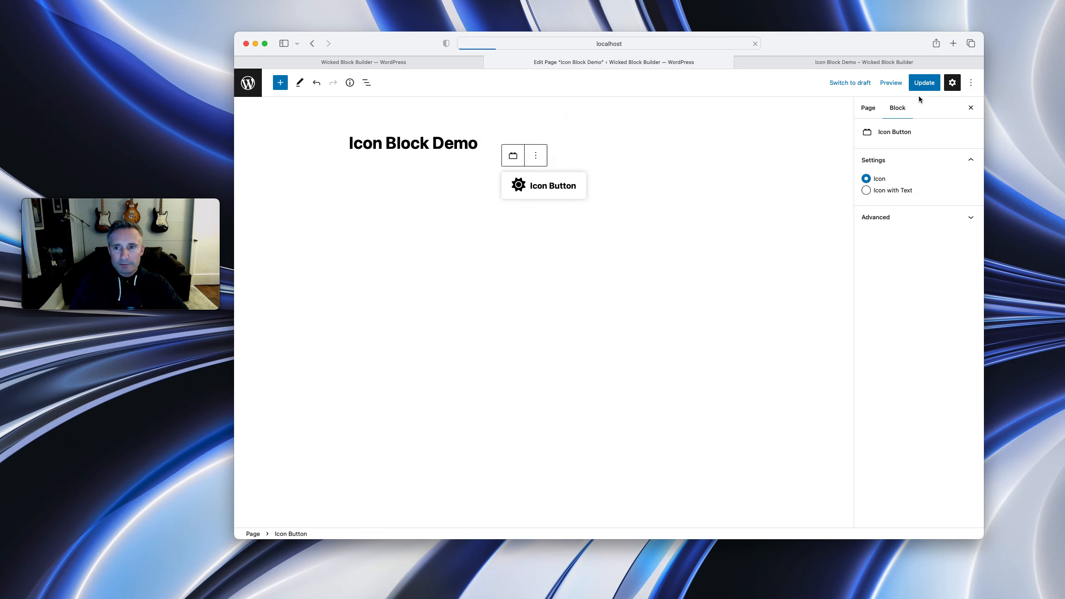
click(922, 83)
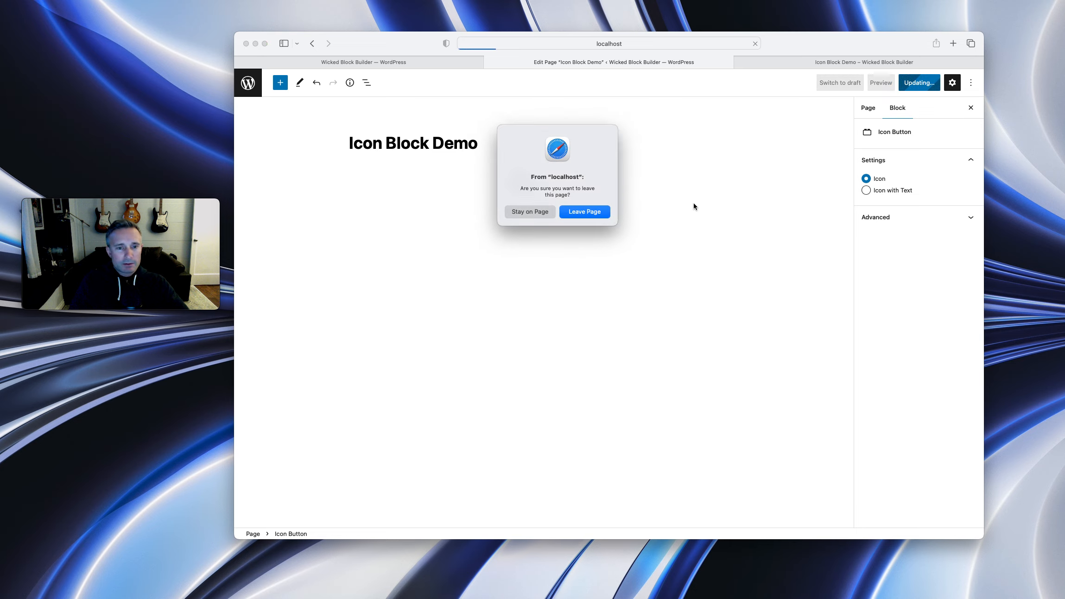
click(603, 216)
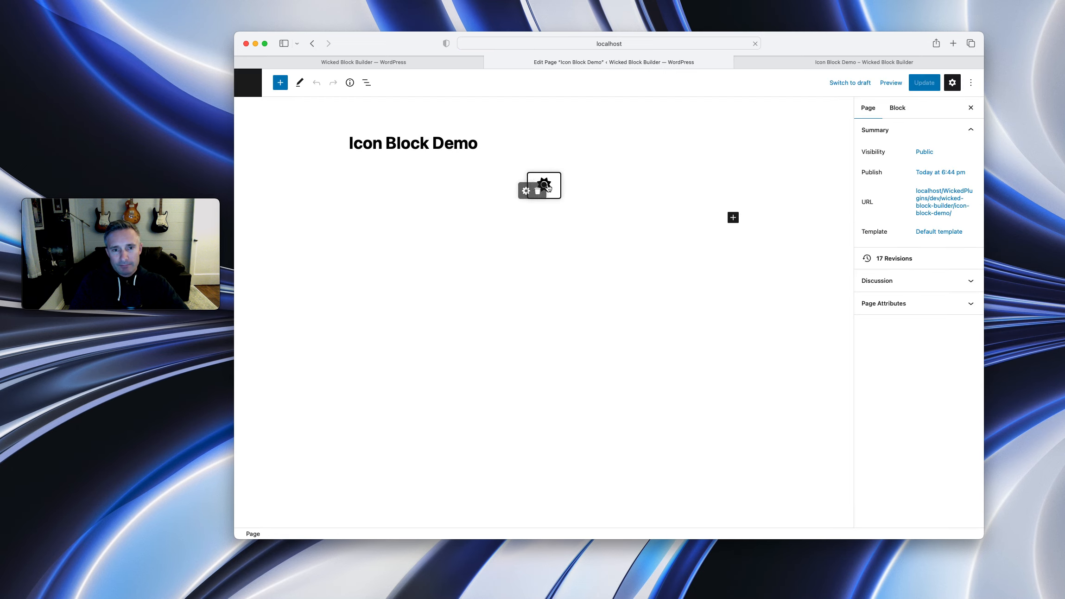
- Change the Icon Button's text to "I love custom blocks!" under Icon with Text, and update the page with the block set back to Icon
click(366, 82)
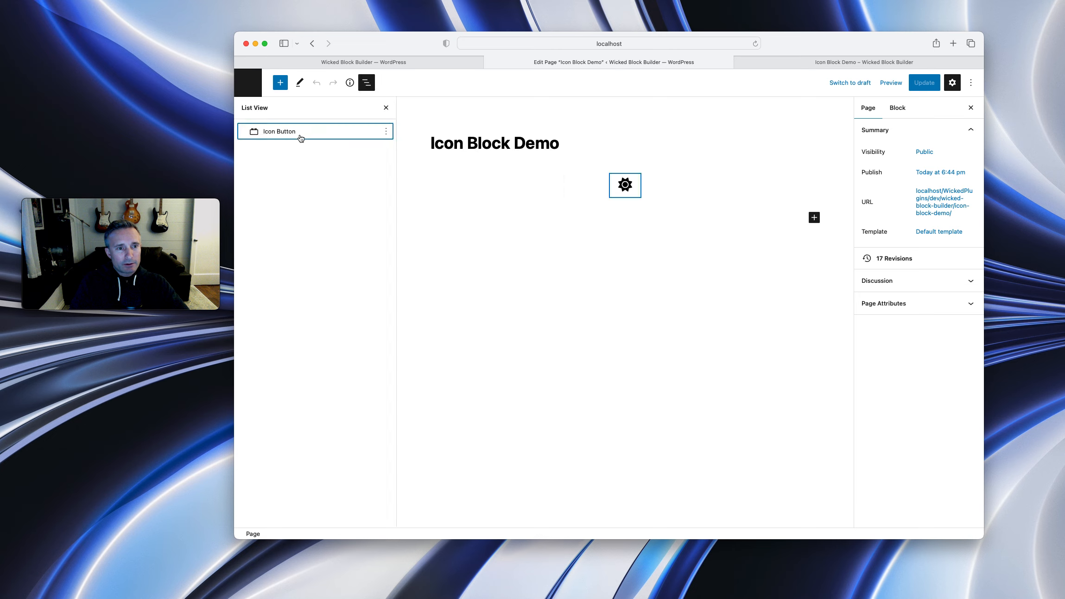
click(297, 135)
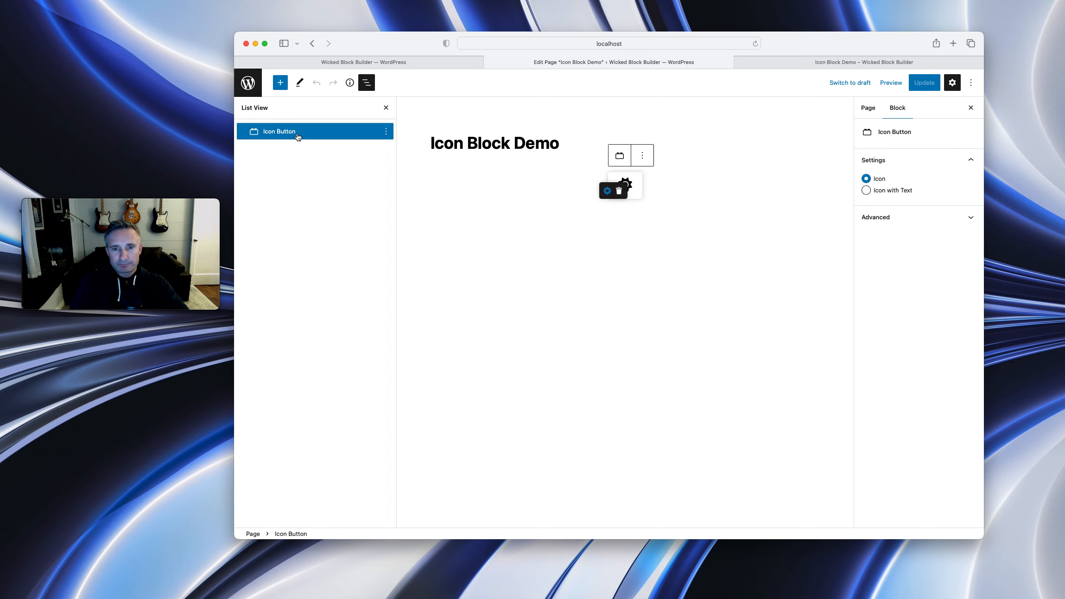
click(882, 191)
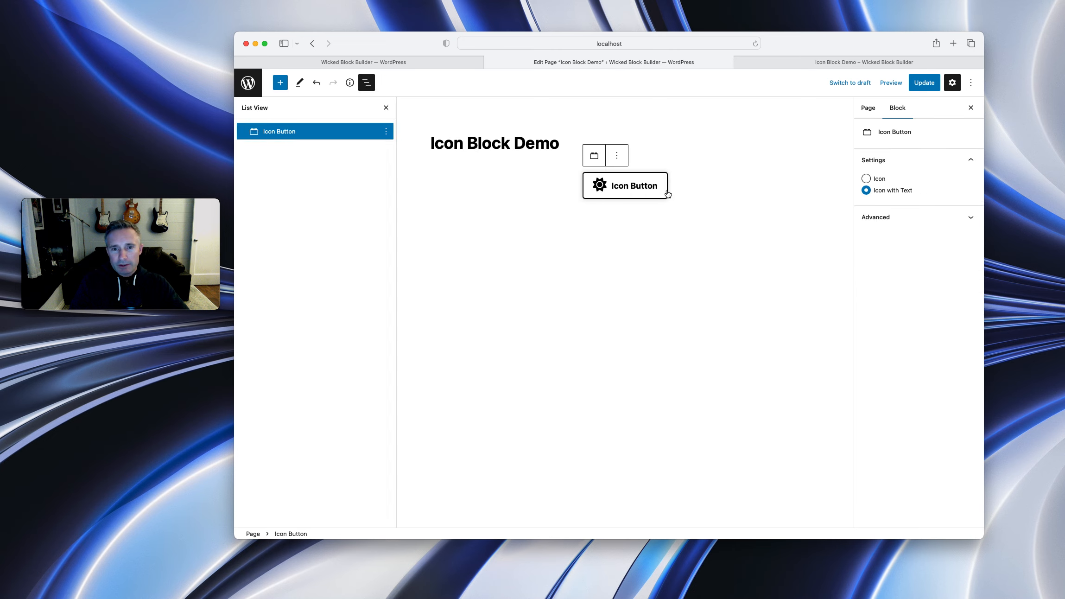
triple_click(649, 191)
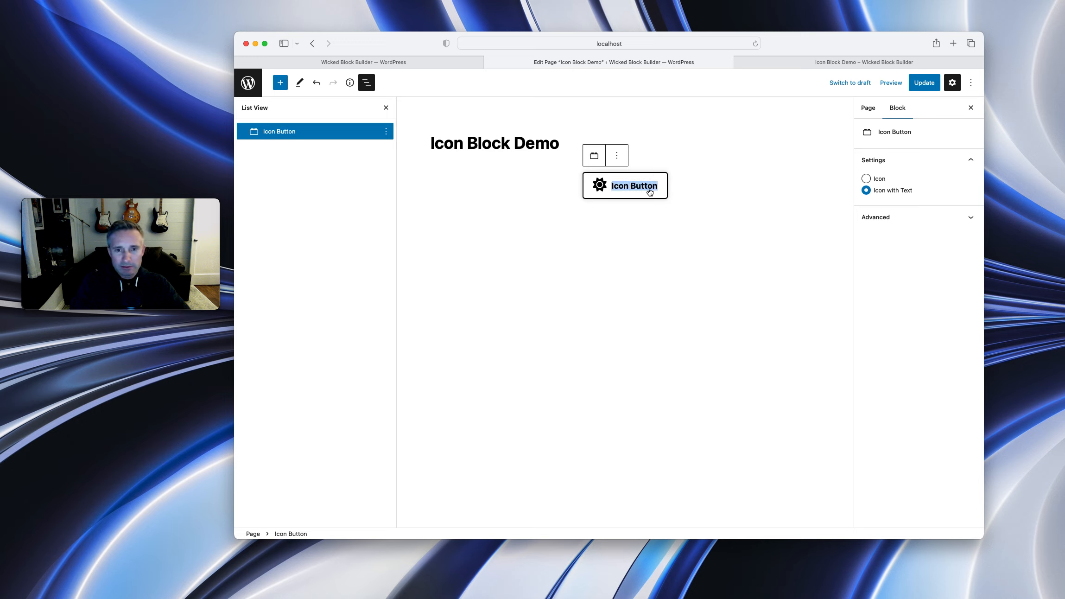
text(I love custom blocks!)
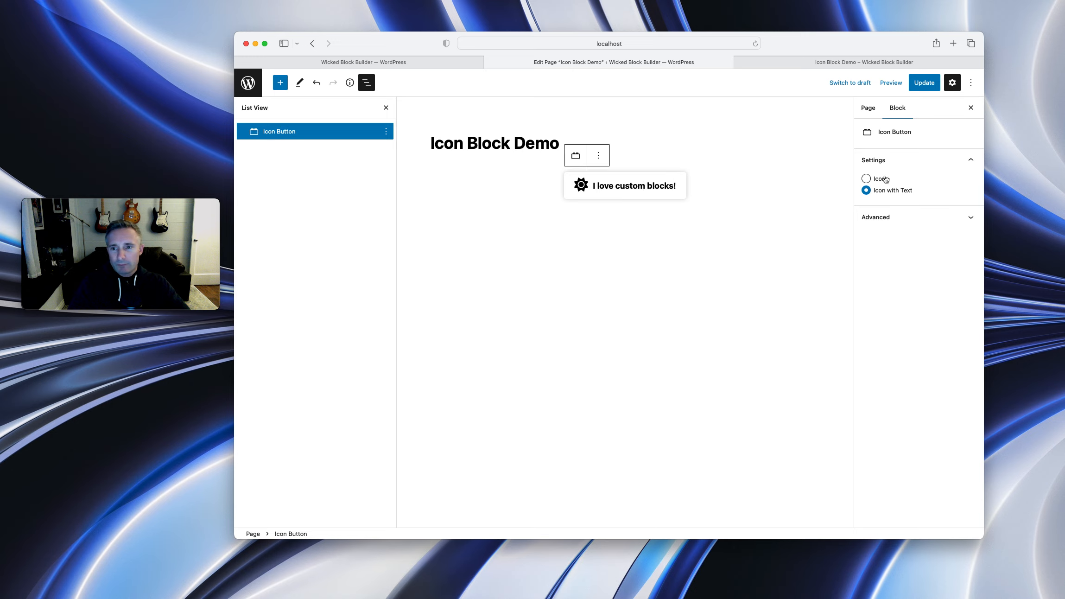
click(884, 180)
click(925, 83)
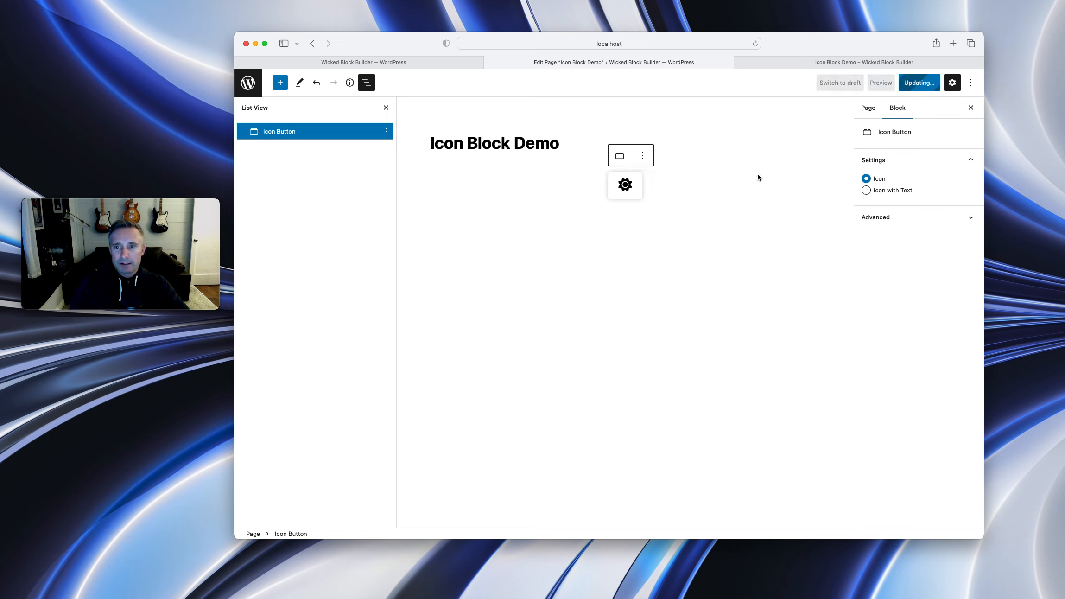
- In the block builder's editor view, give the button element an aria-label attribute with the value {{ attributes.label }}, and save the block
click(399, 63)
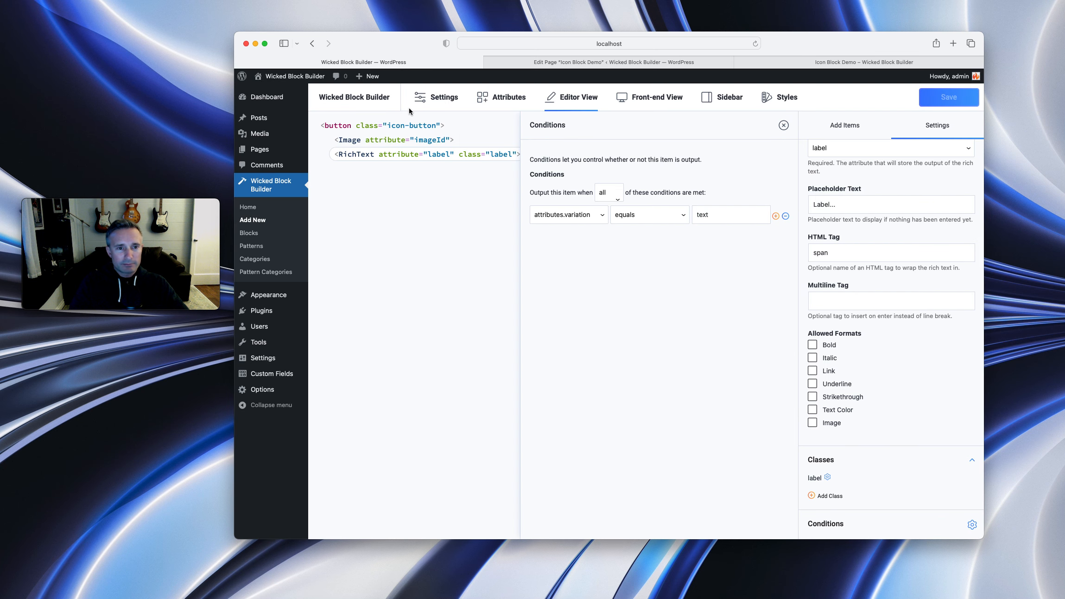
click(382, 125)
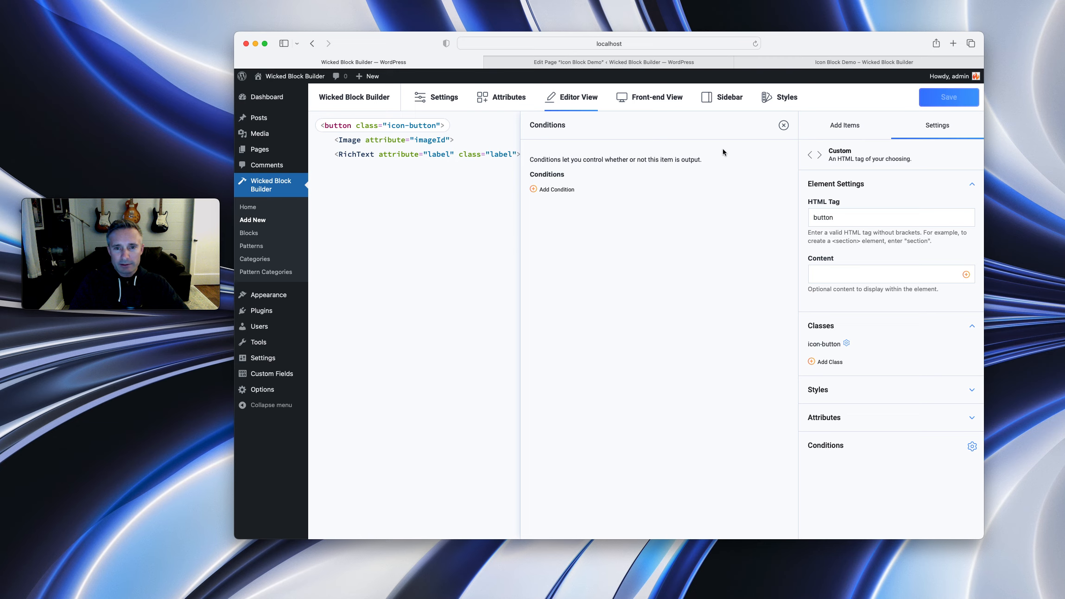
click(603, 61)
mouse_move(620, 201)
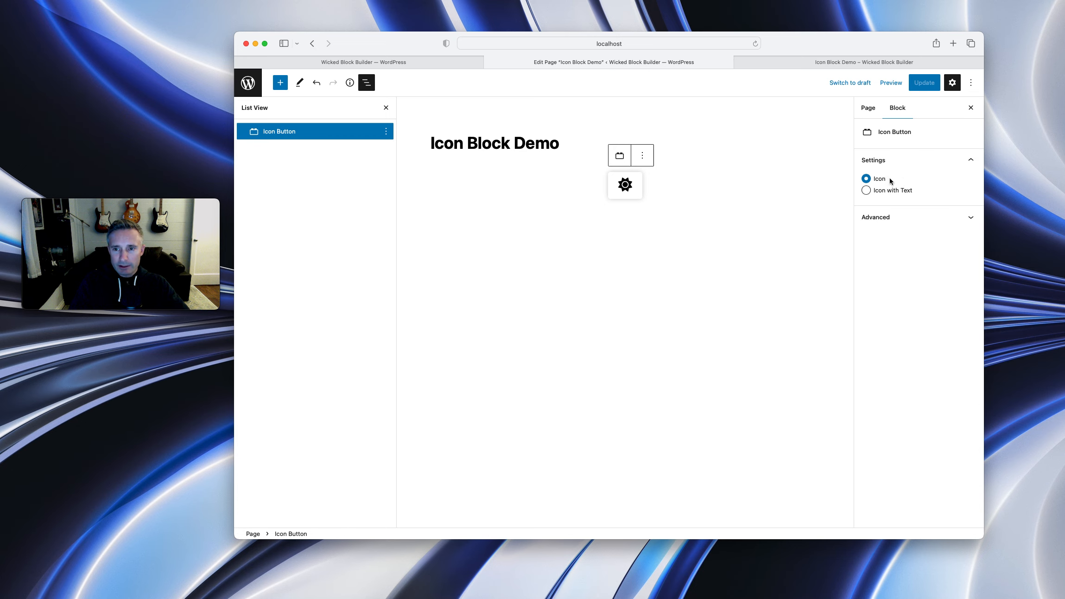
click(405, 64)
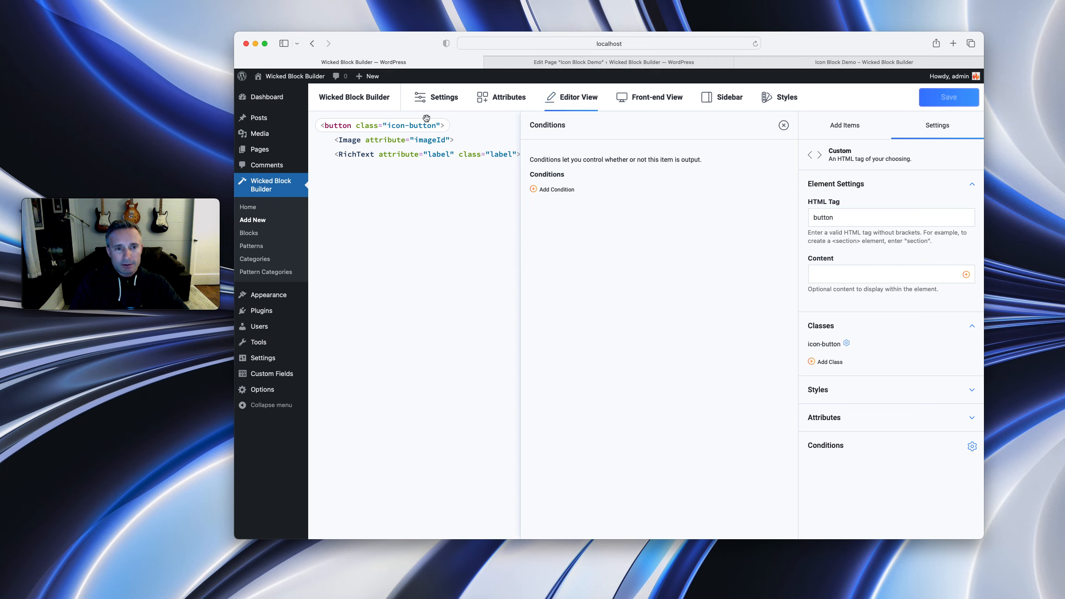
click(783, 125)
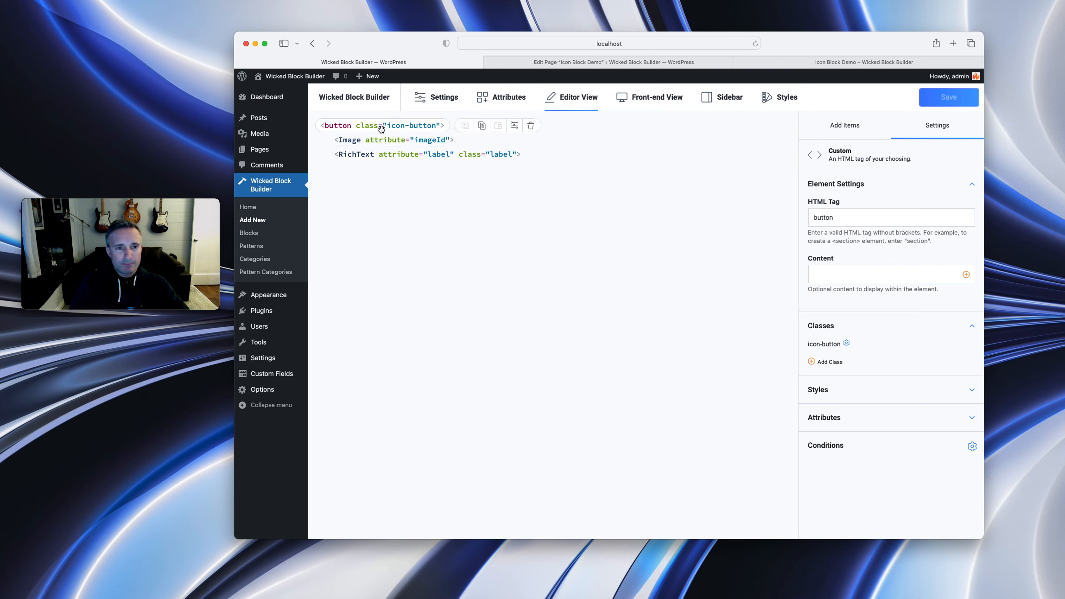
click(832, 417)
click(832, 453)
text(aria-label)
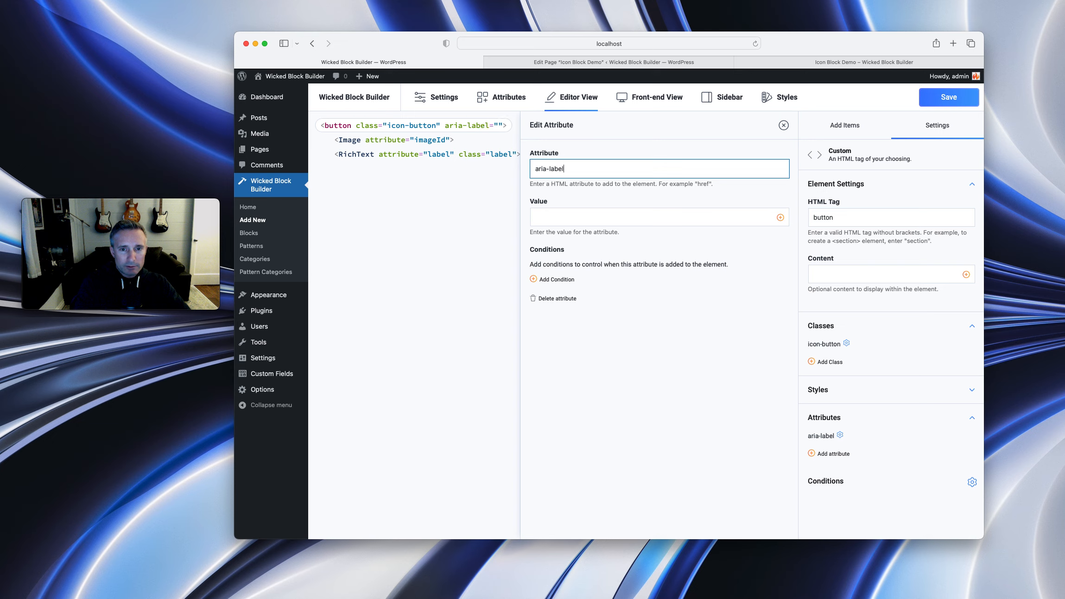
click(780, 217)
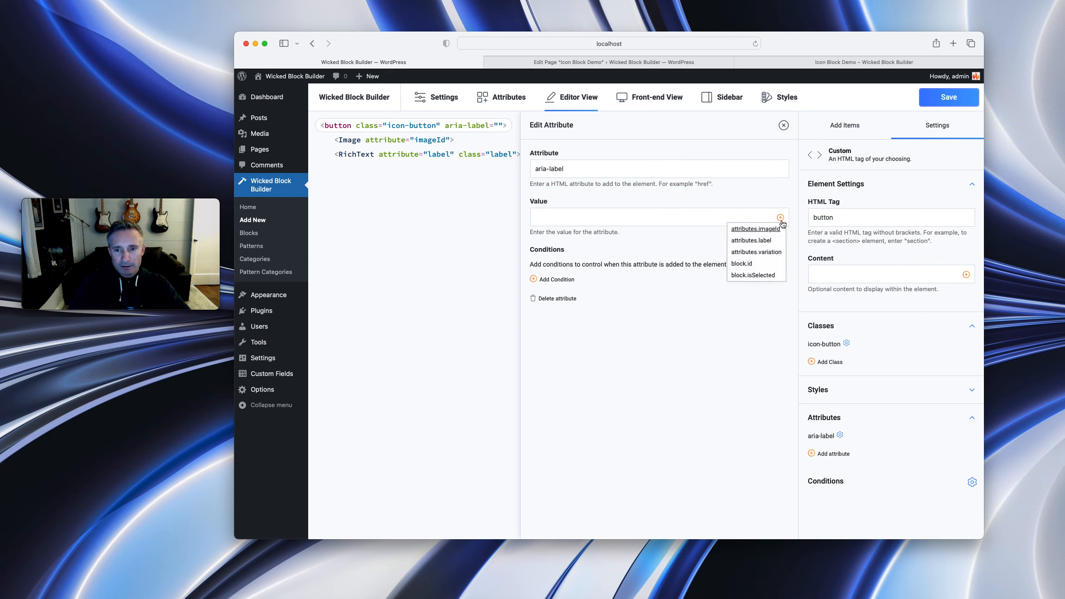
click(751, 240)
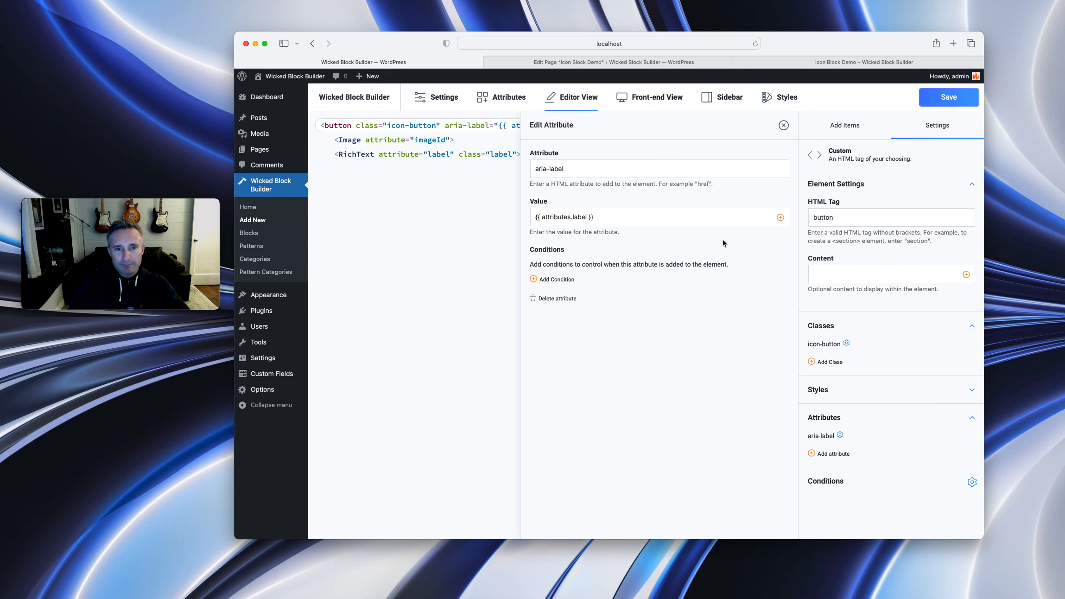
click(941, 103)
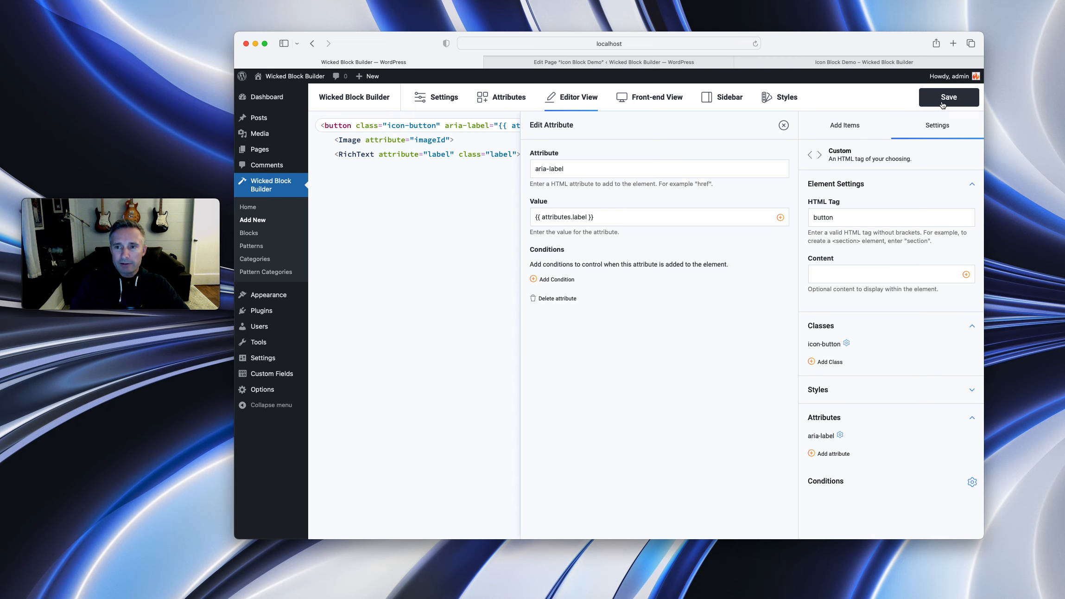
- Reload the Icon Block Demo page editor, switch the Icon Button to Icon with Text and back to Icon, and update the page
click(568, 61)
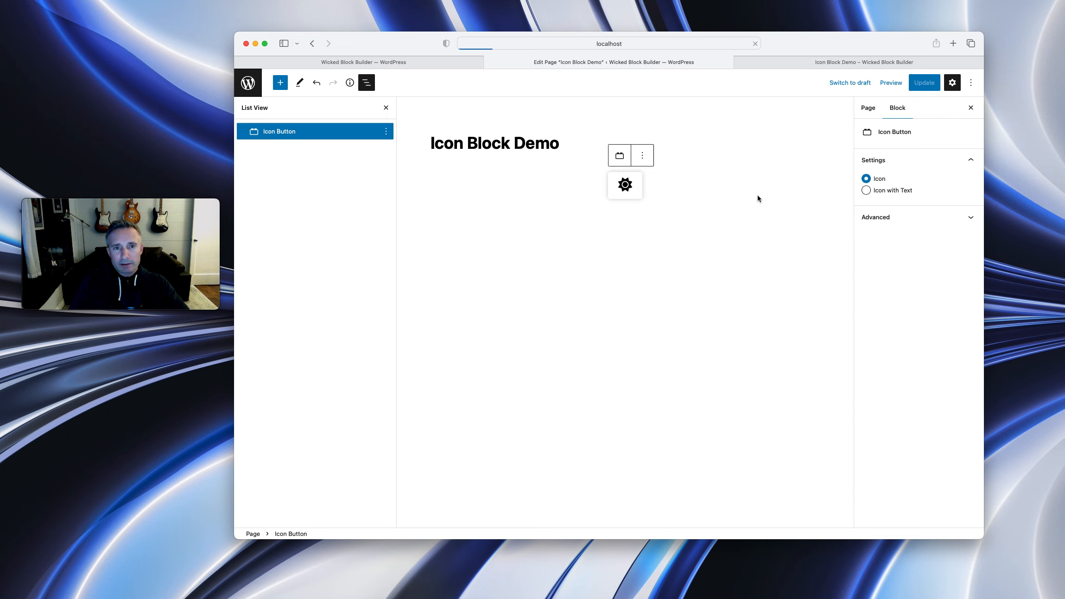
key(super+r)
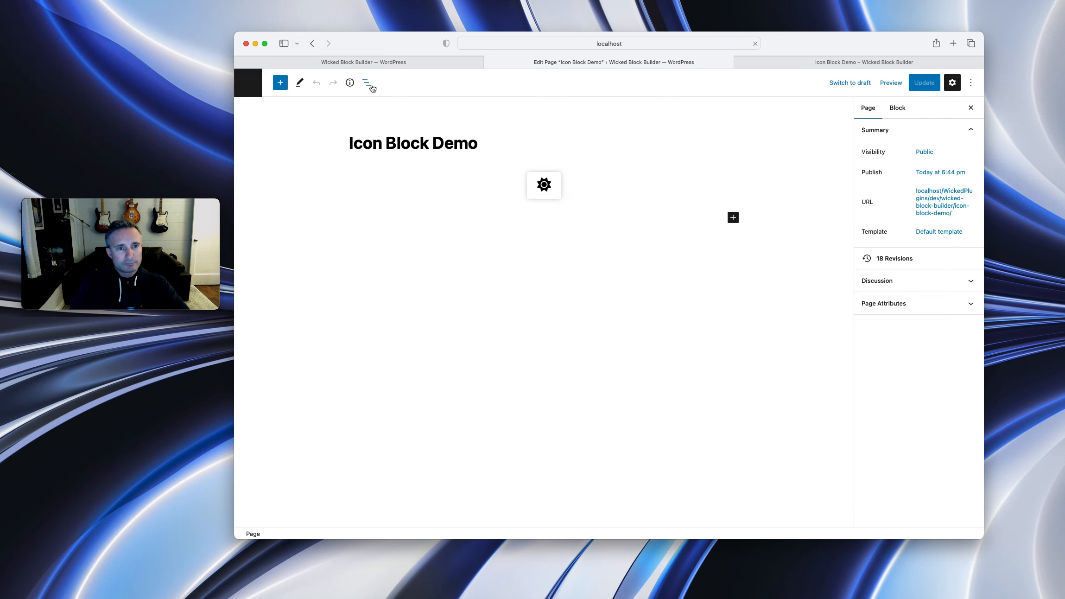
click(372, 87)
click(328, 135)
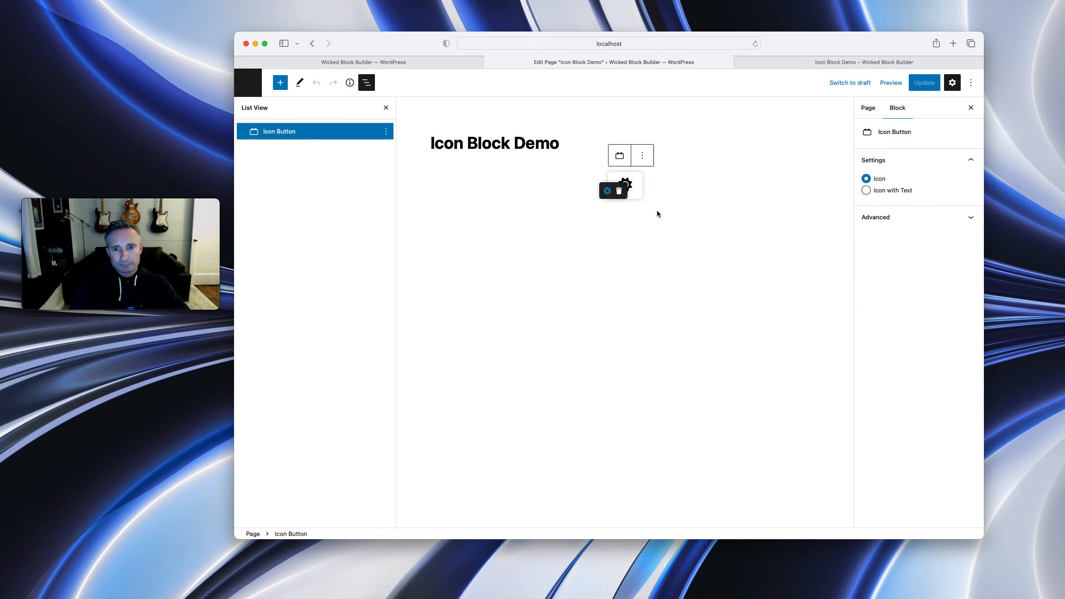
click(883, 190)
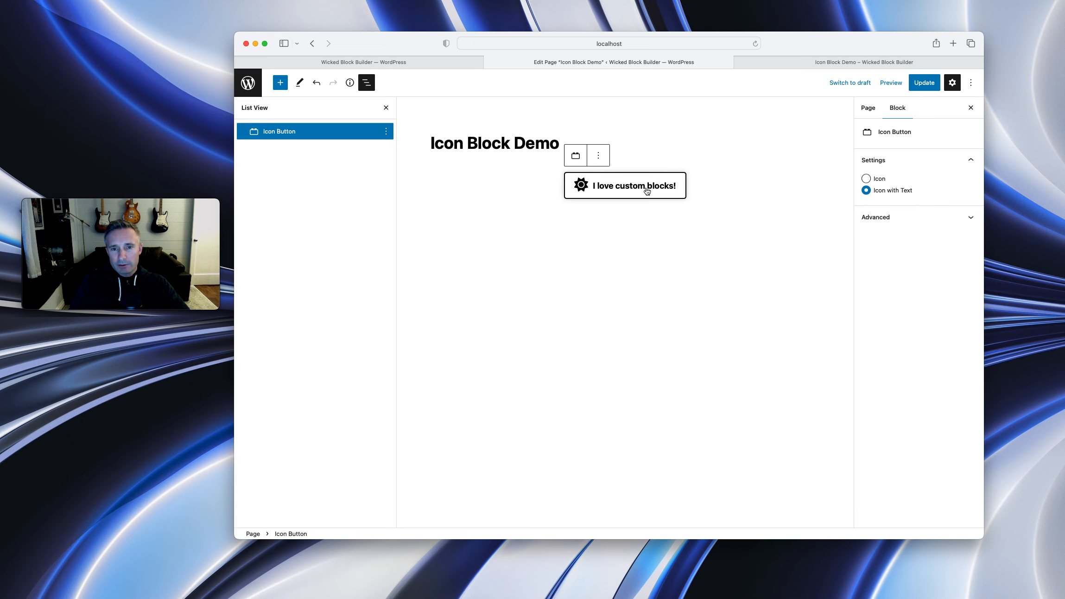
click(883, 181)
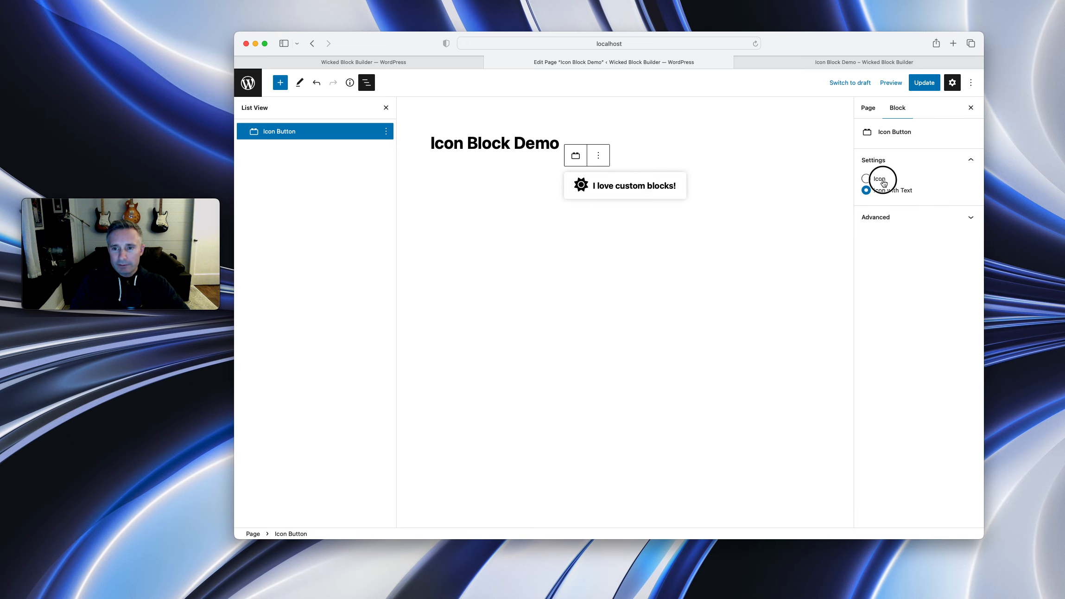
click(921, 90)
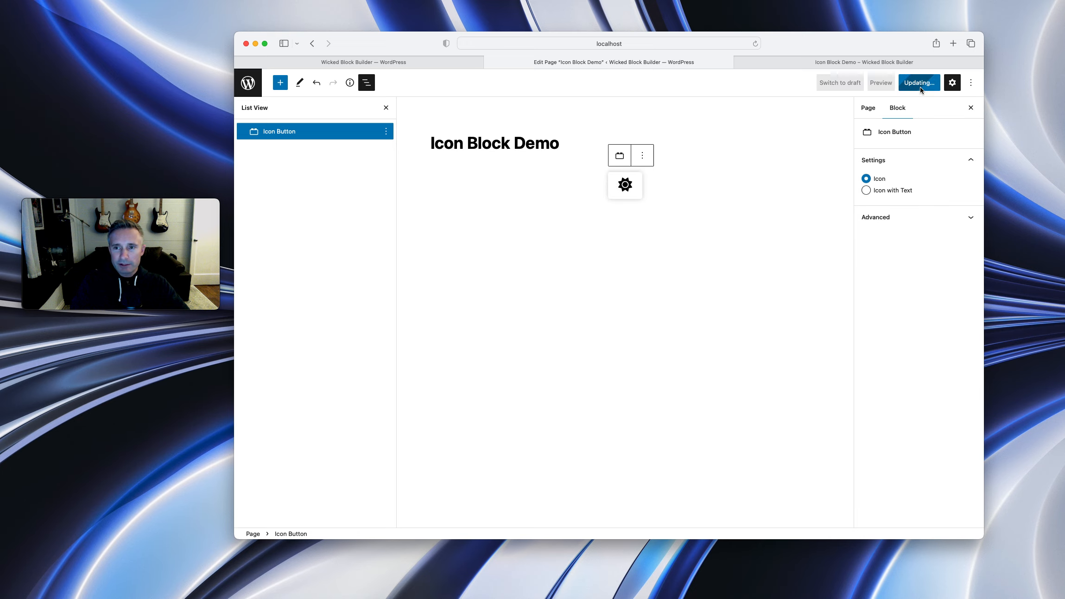
- Reload the published Icon Block Demo page and examine the icon button's aria-label attribute in the web inspector
click(856, 60)
key(super+r)
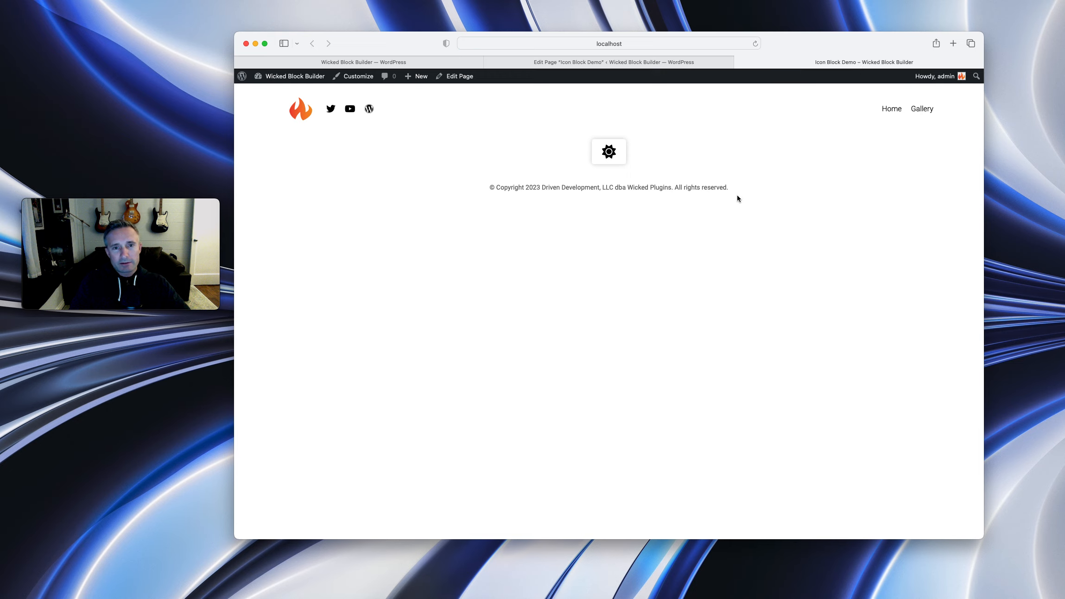
right_click(616, 154)
click(645, 256)
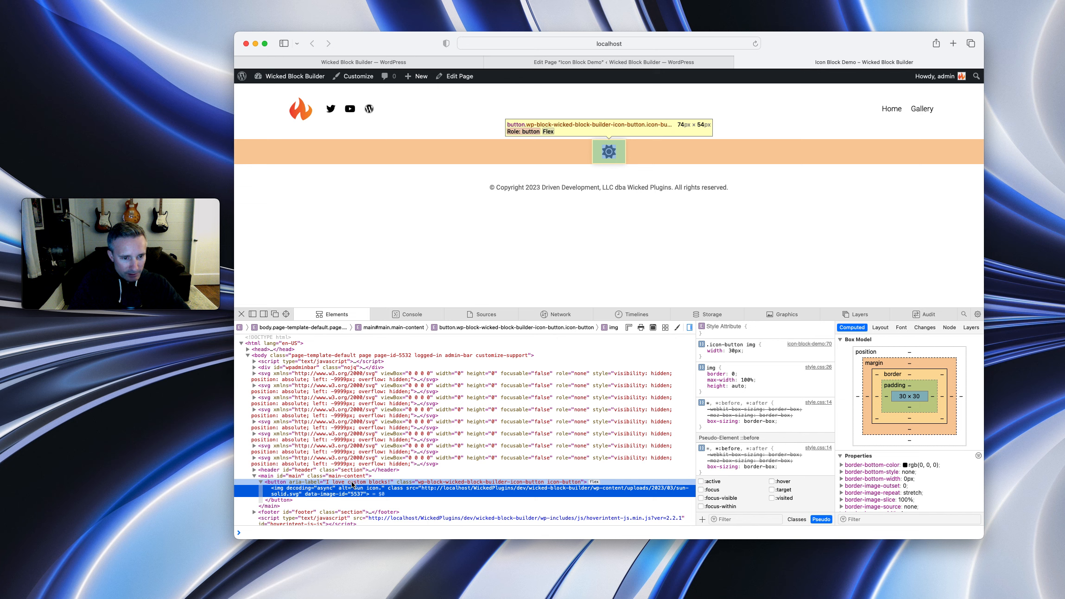
click(291, 482)
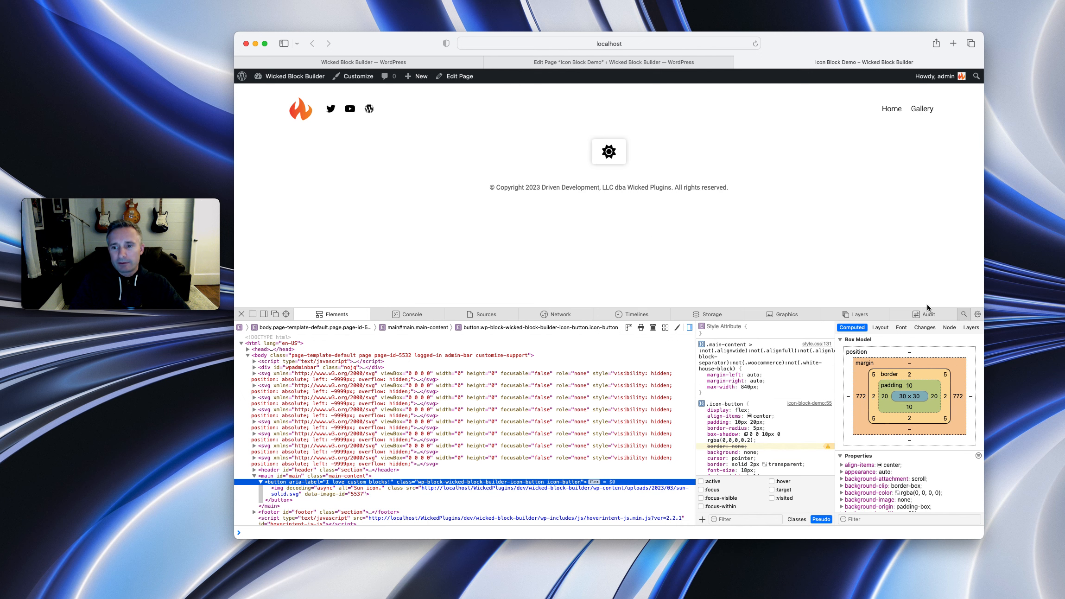
click(241, 314)
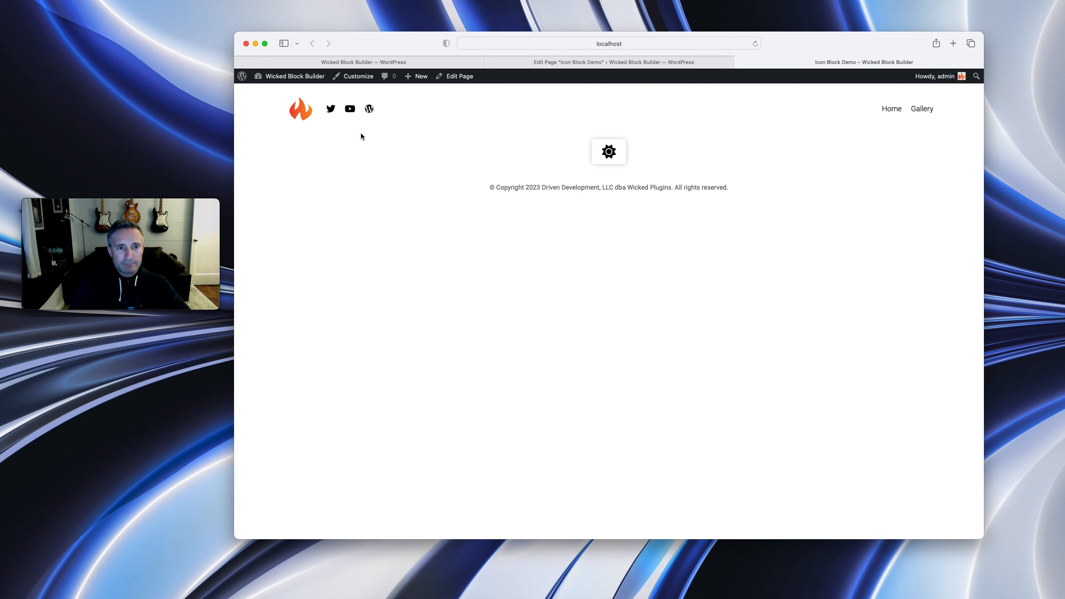
- In the block builder's sidebar view, add a TextControl below the Radios component, using the label attribute and the label text Label
click(397, 61)
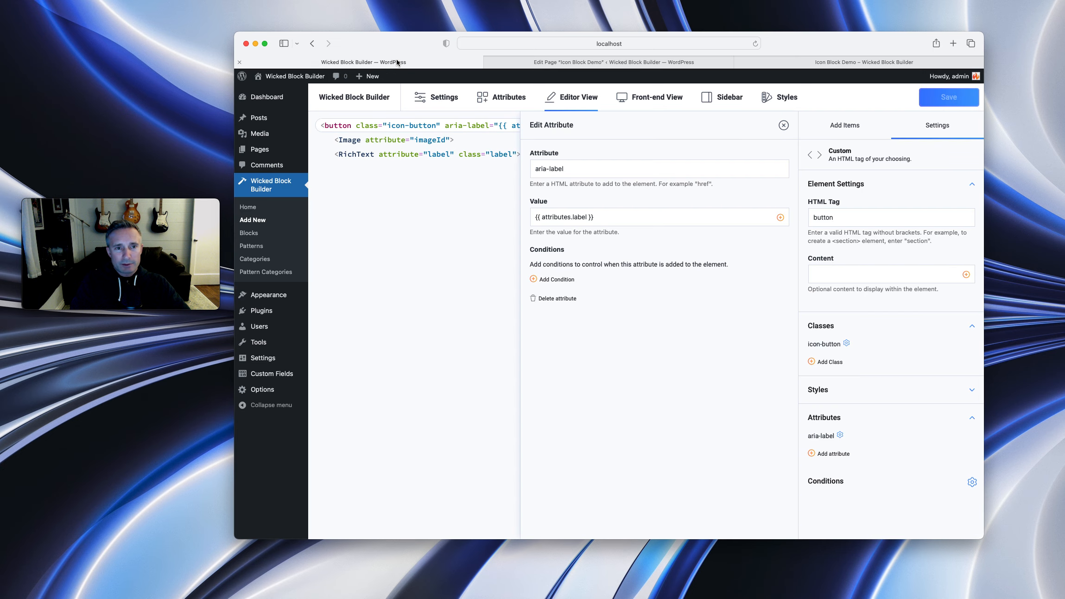
click(742, 103)
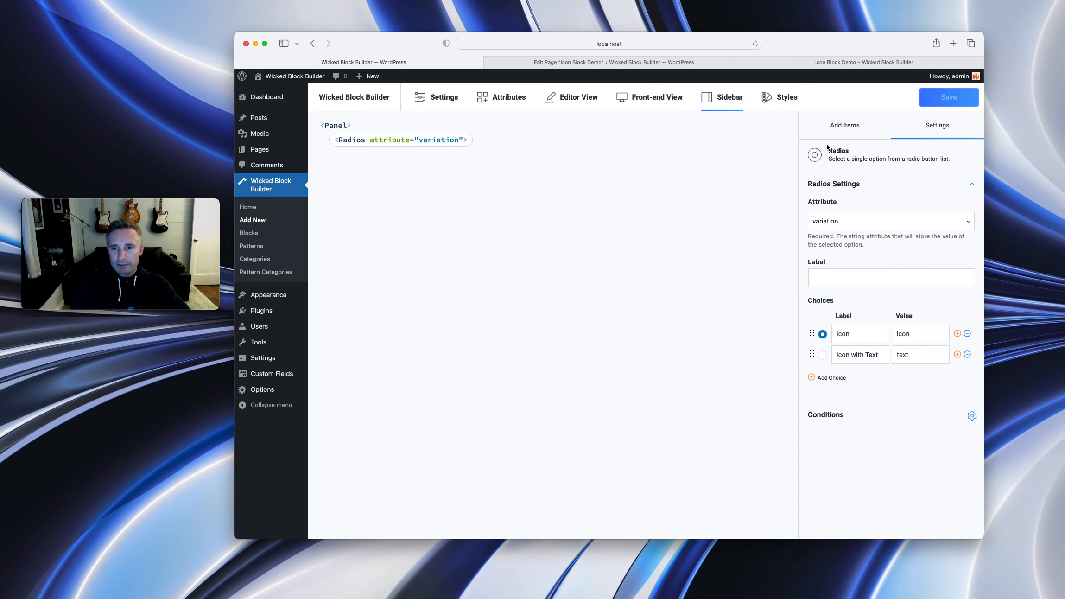
click(827, 132)
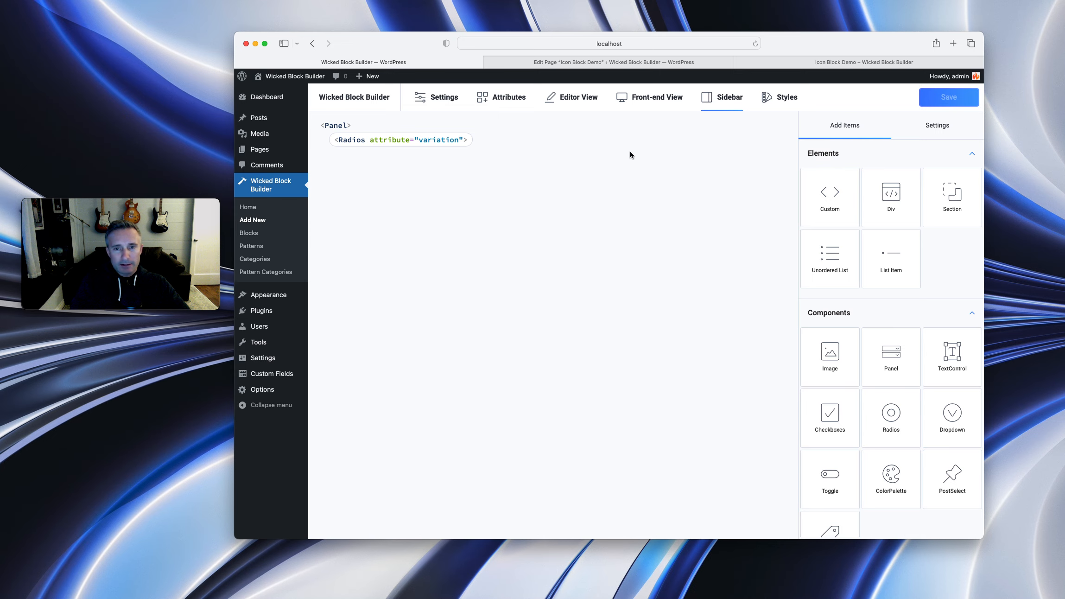
scroll(855, 340, down, 2)
drag(947, 328, 349, 166)
click(356, 153)
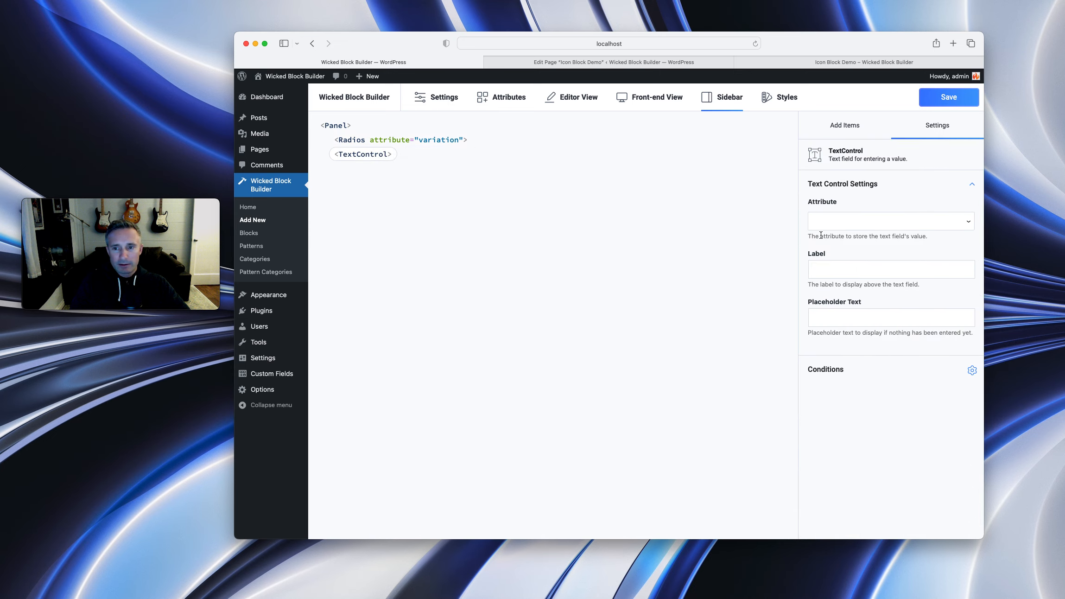
click(845, 219)
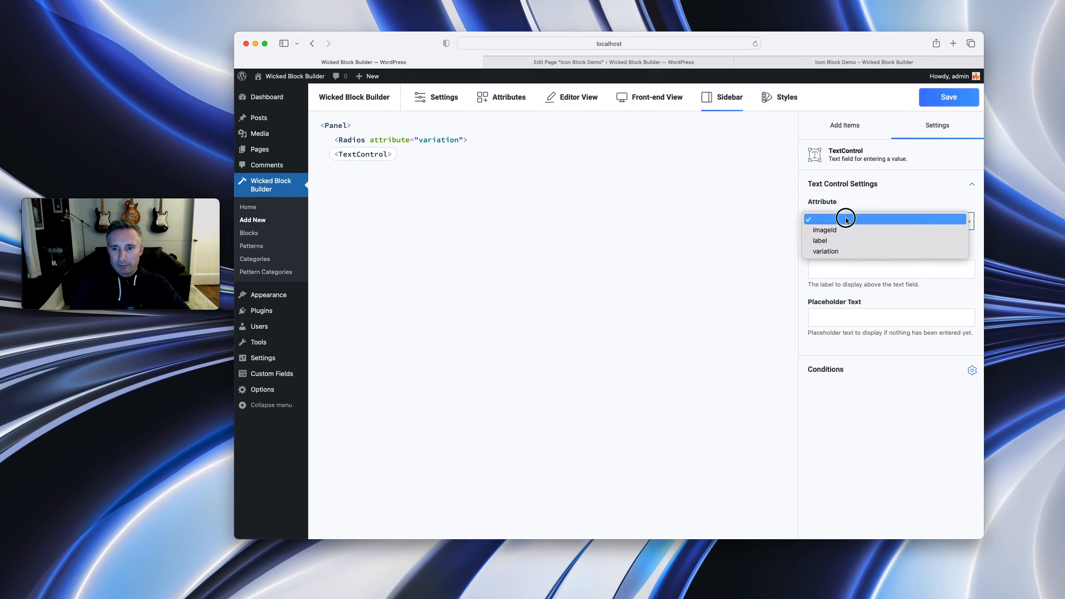
click(837, 240)
click(827, 267)
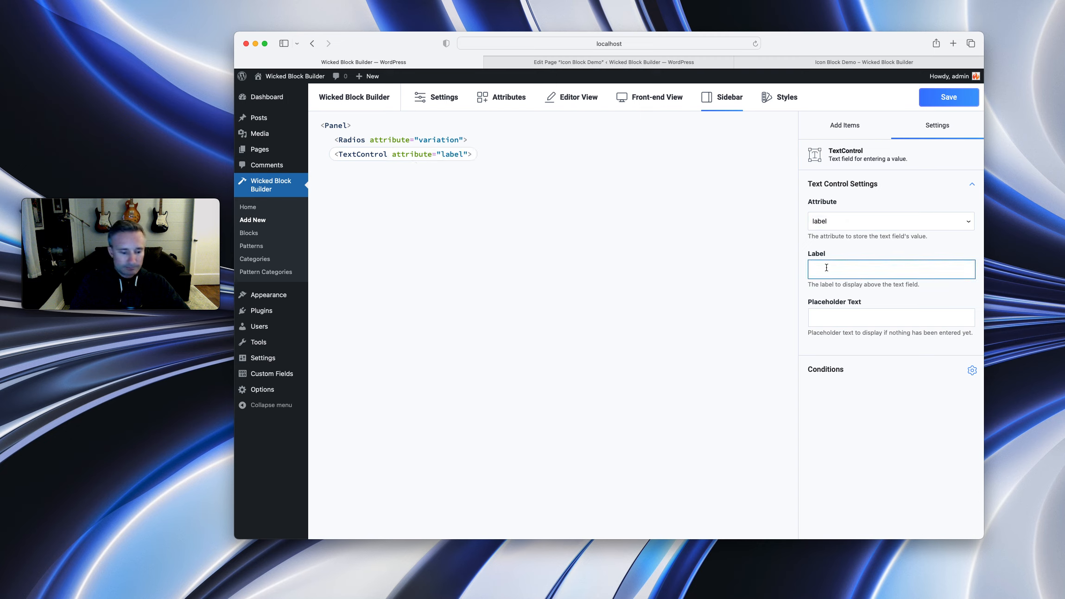
- Add a condition outputting the TextControl only when attributes.variation equals text, and save the block
click(832, 371)
click(562, 193)
click(574, 214)
click(573, 234)
click(734, 215)
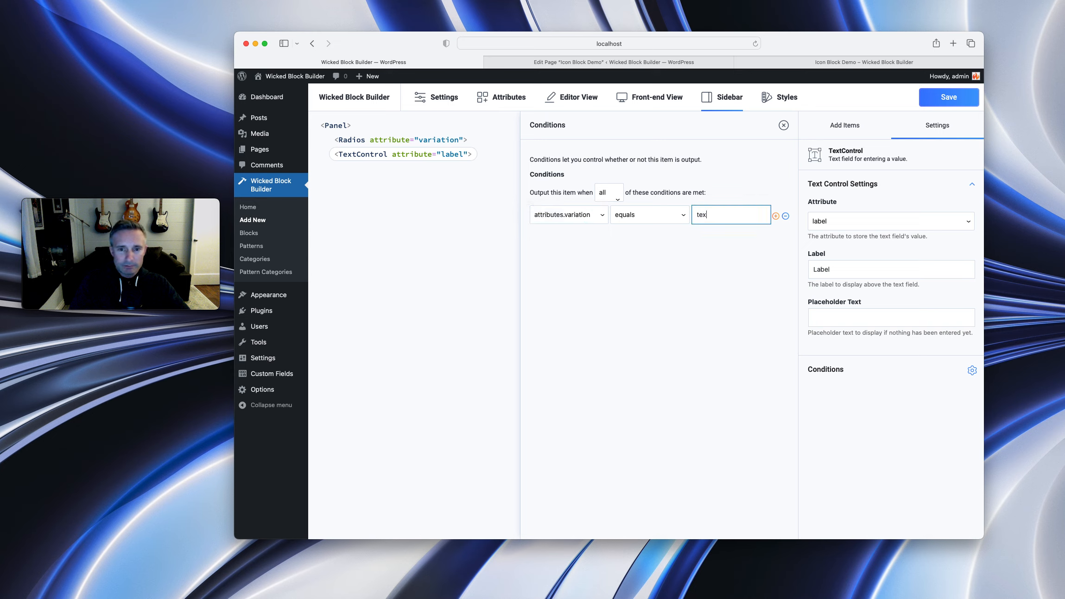
text(text)
click(939, 99)
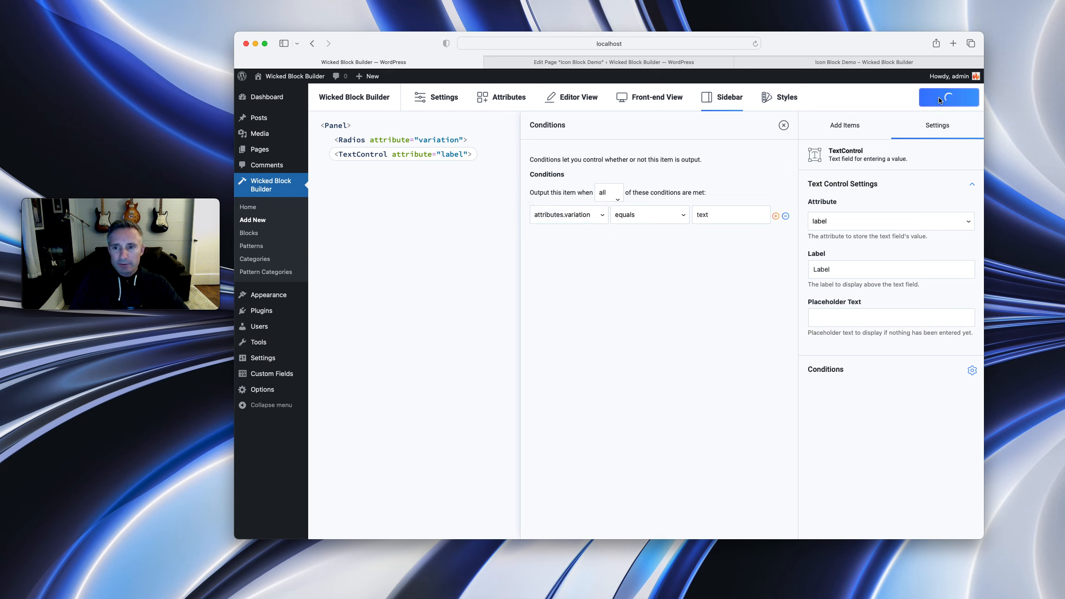
- Reload the Icon Block Demo page editor to load the block's new sidebar text field
click(563, 61)
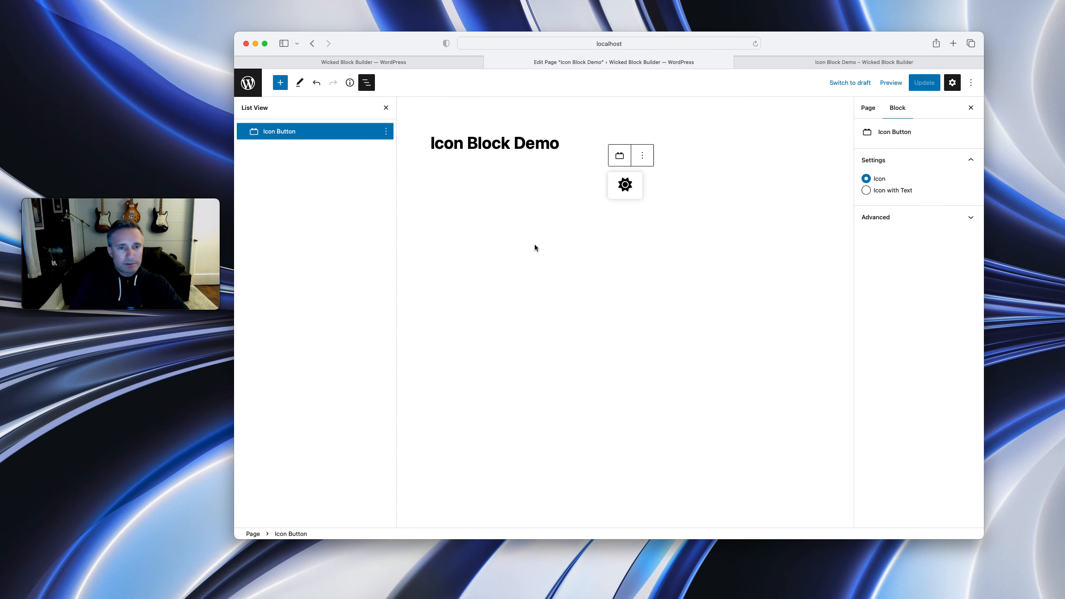
key(super+r)
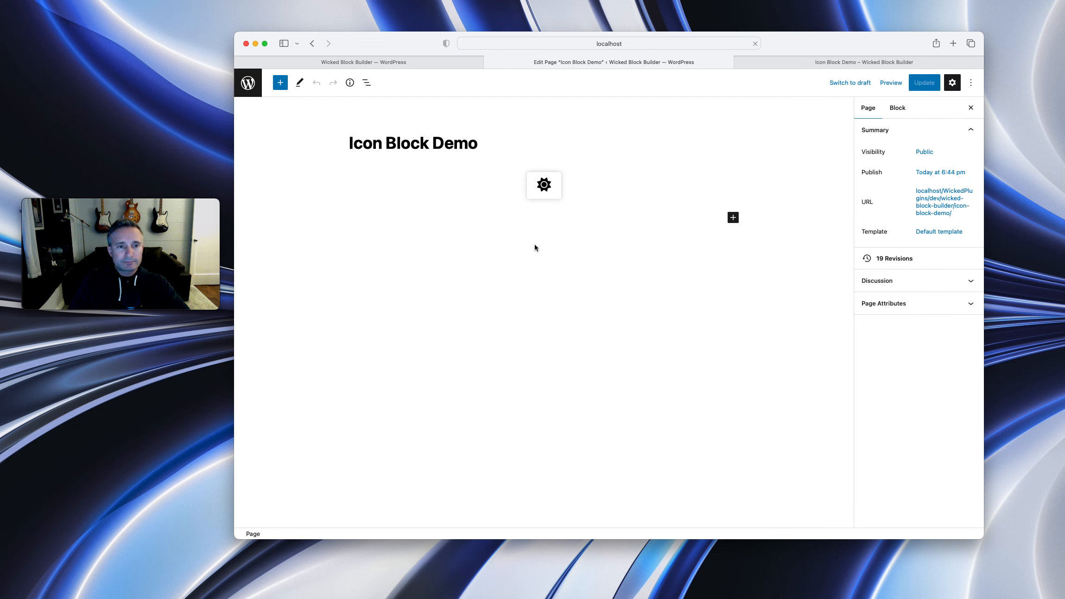
- Select the Icon Button block on the page and toggle between Icon with Text and Icon to check the label field's condition
click(373, 85)
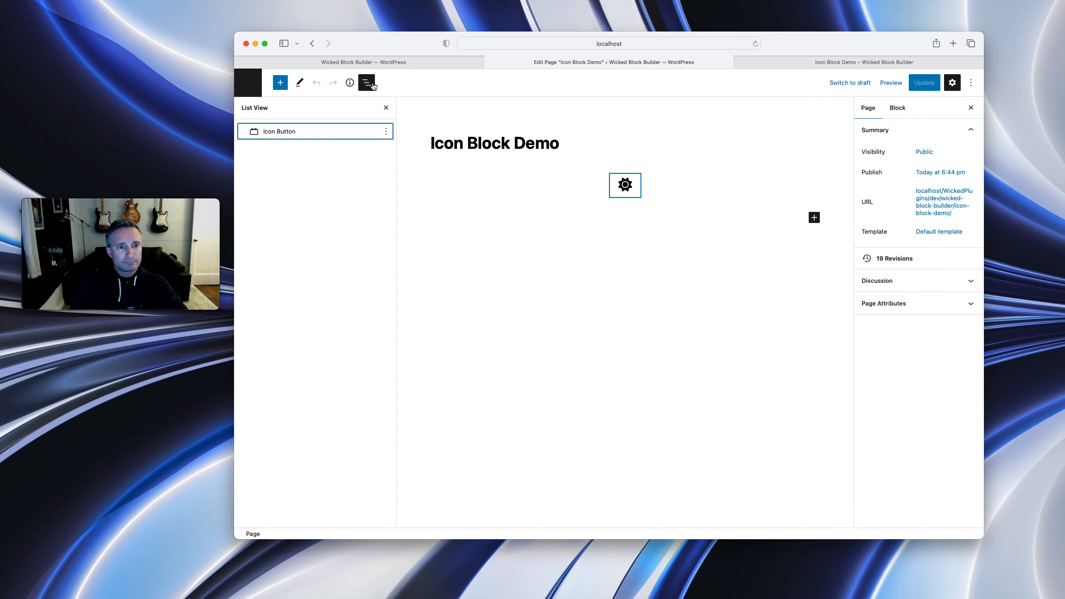
click(308, 136)
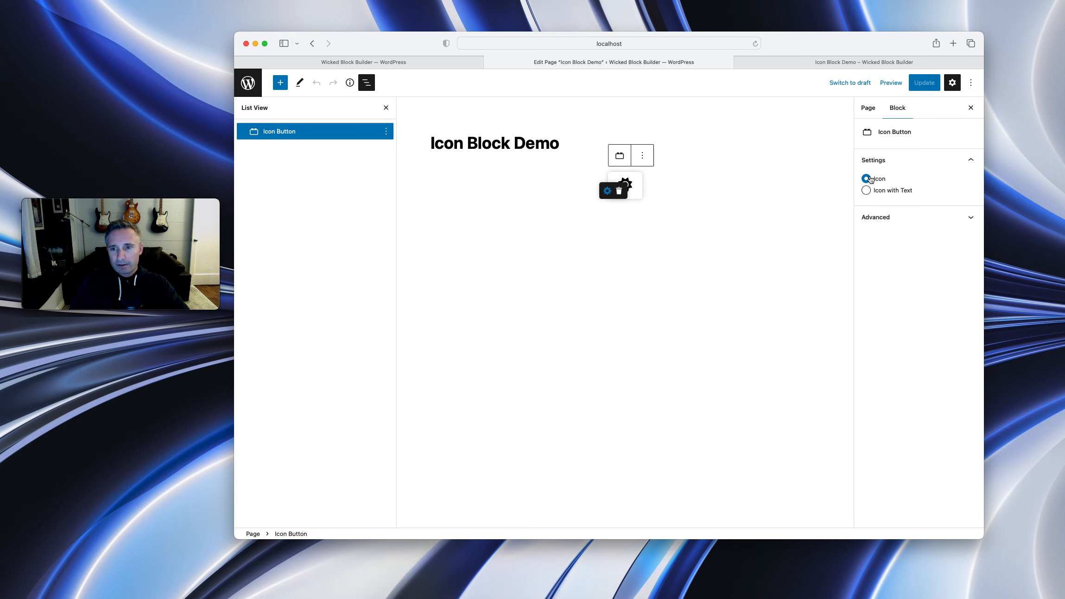
click(887, 195)
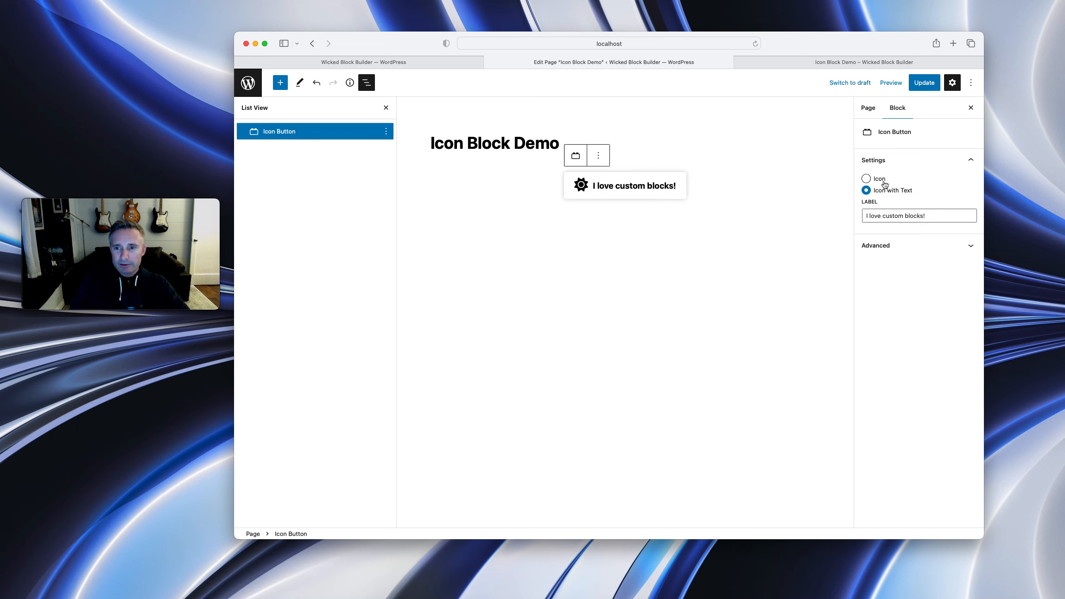
click(879, 179)
click(883, 192)
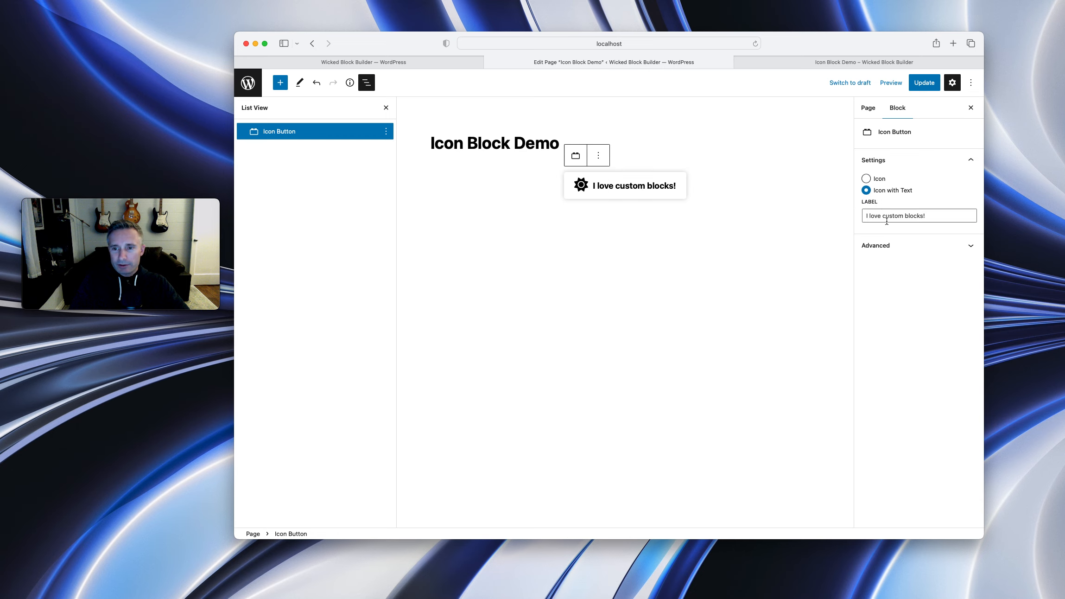
click(875, 181)
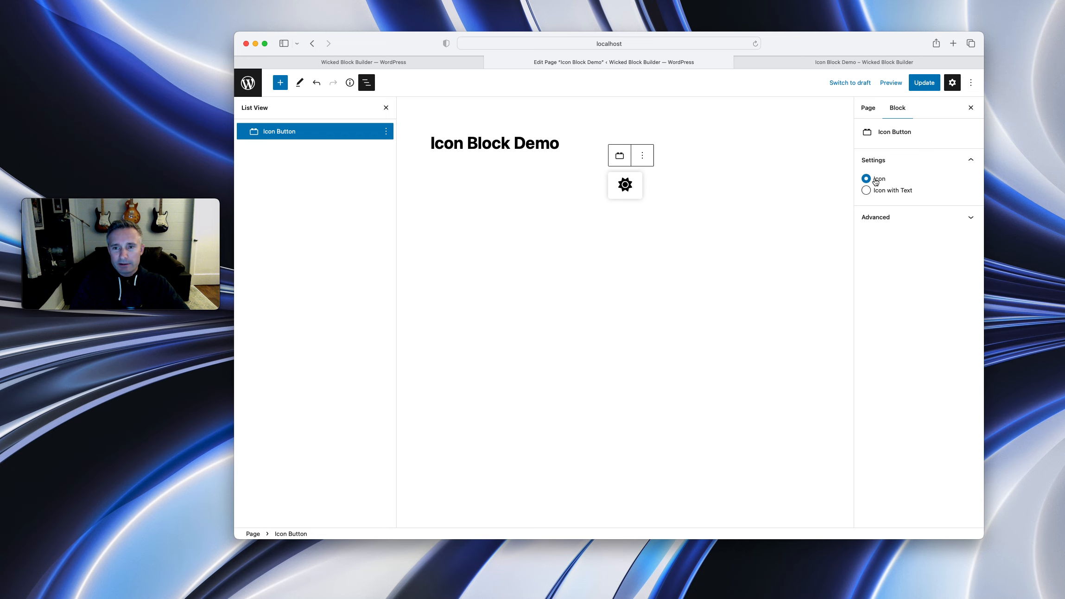
- In the block builder's sidebar view, change the TextControl's condition to attributes.variation equals icon, and save the block
click(401, 61)
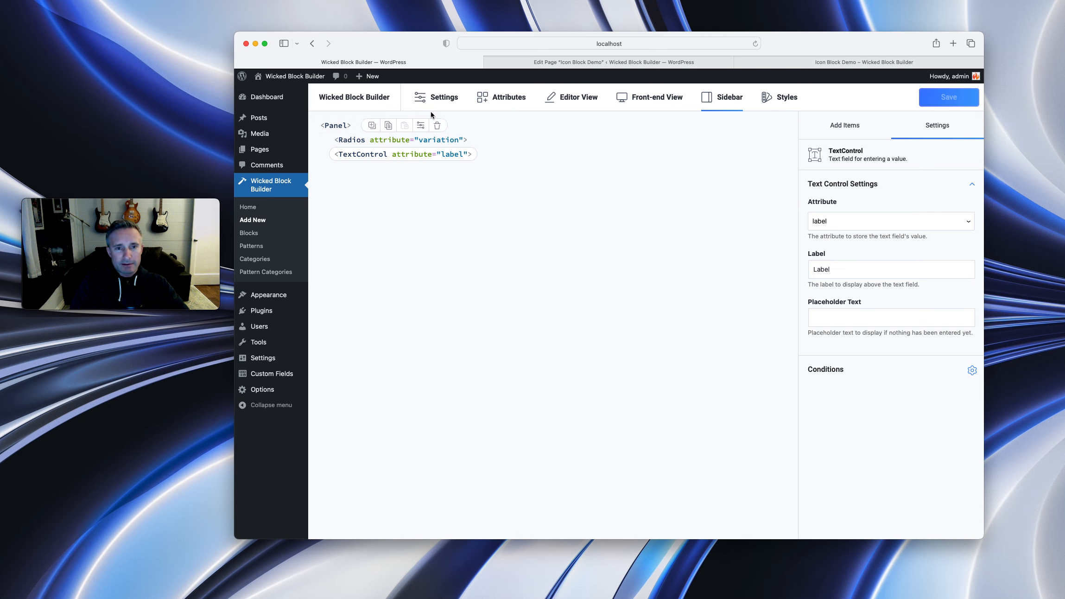
click(571, 97)
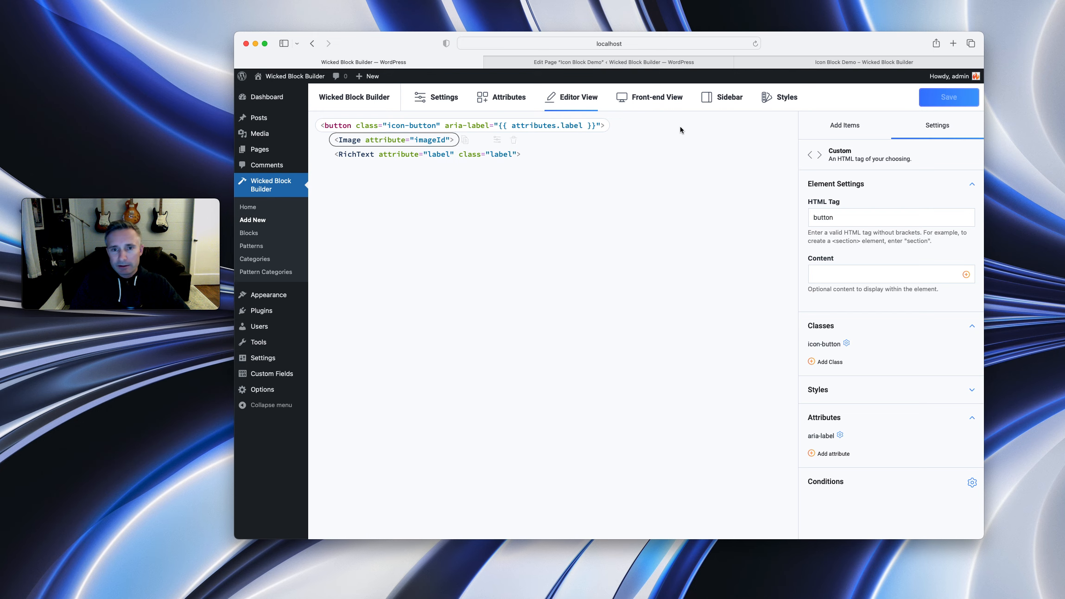
click(726, 98)
click(821, 369)
drag(721, 216, 689, 218)
text(icon)
click(940, 96)
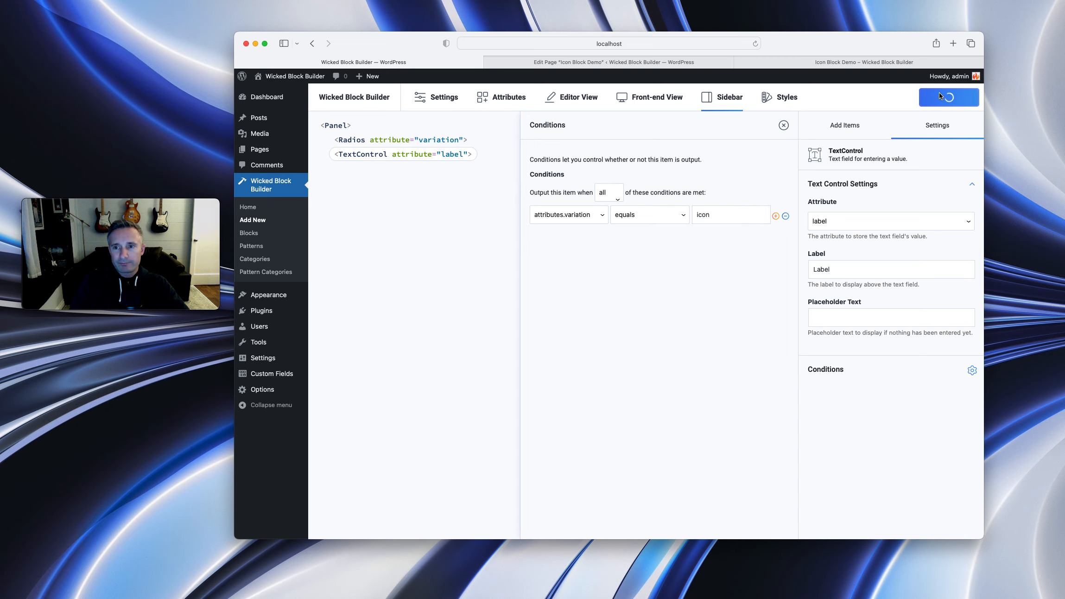
- Reload the Icon Block Demo page editor, discarding the unsaved page changes
click(532, 62)
key(super+r)
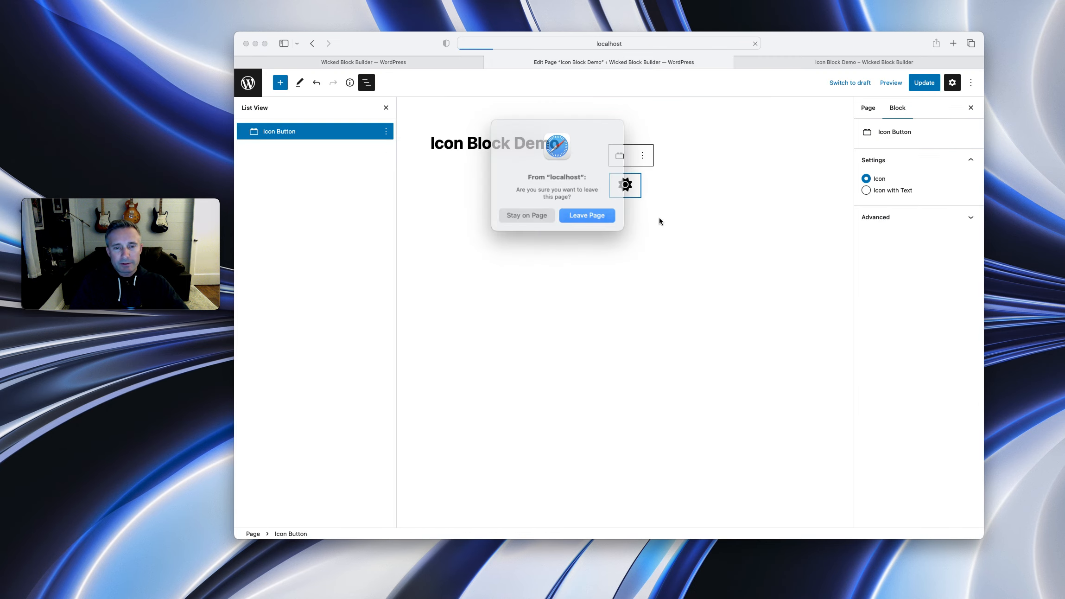
click(576, 217)
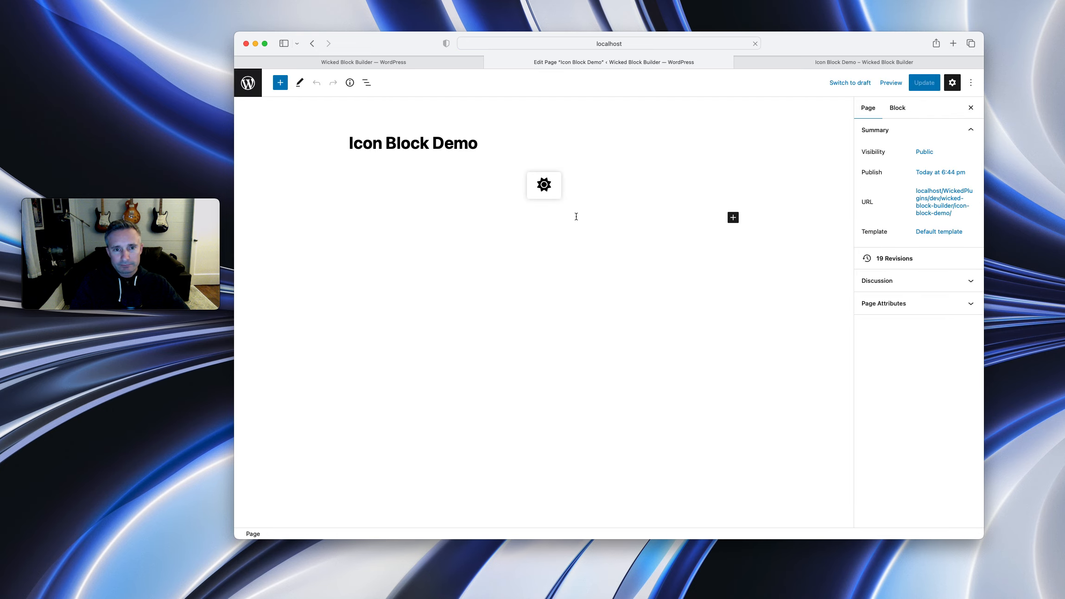
- Set the Icon Button block's label to Icon Button in its sidebar settings and update the page
click(365, 84)
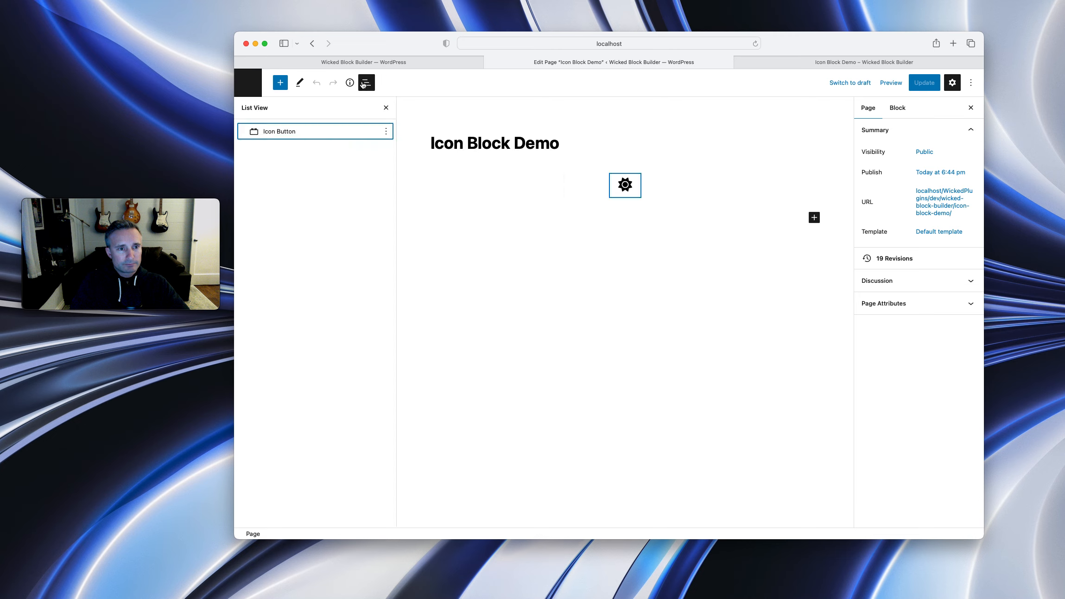
click(292, 131)
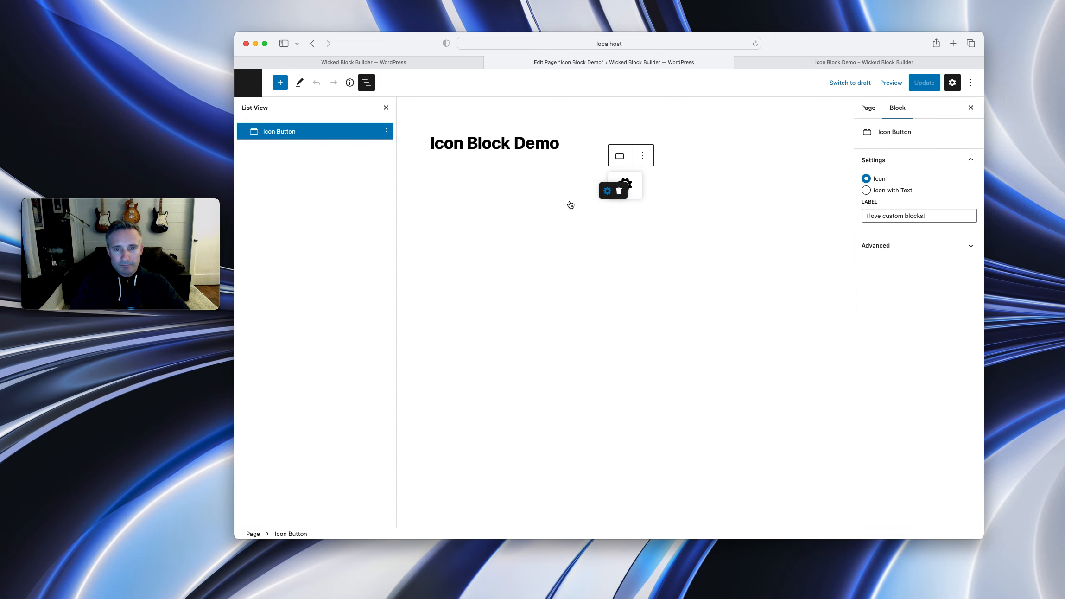
click(909, 215)
drag(932, 216, 853, 213)
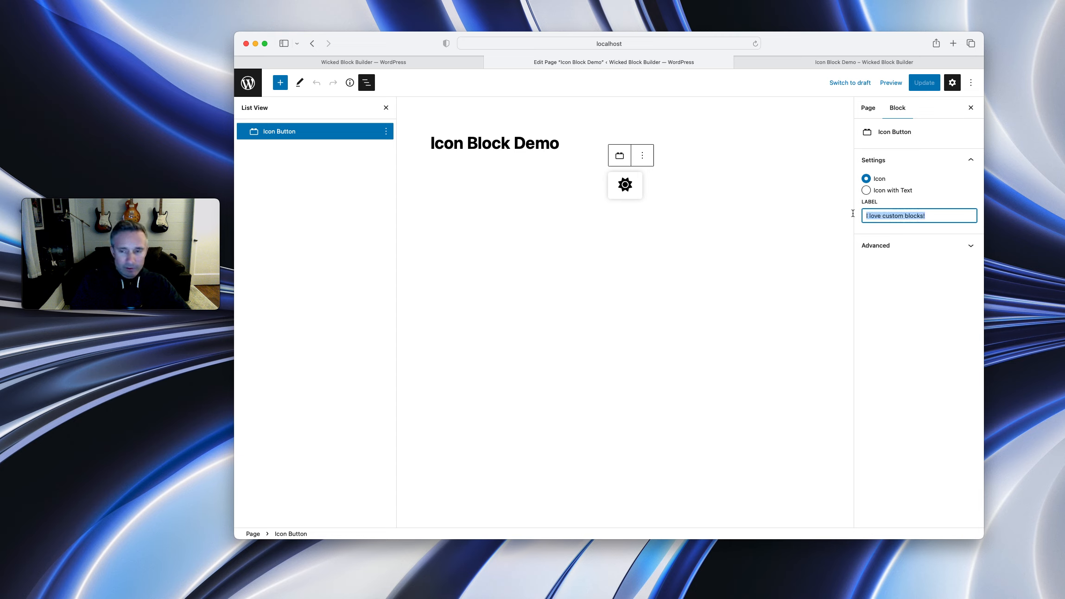
text(Icon Button)
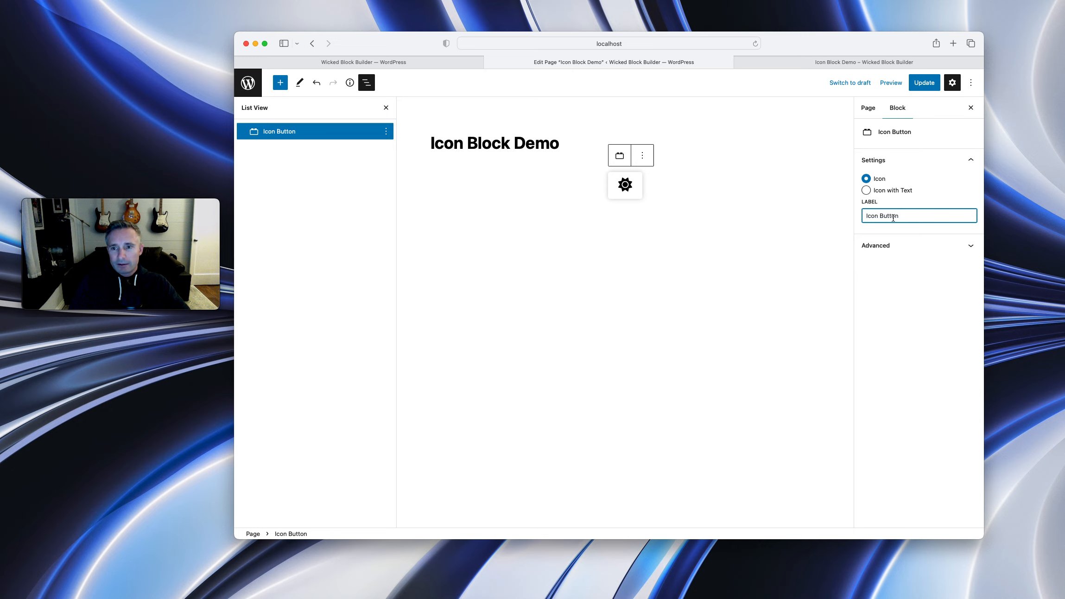
drag(902, 218, 861, 216)
click(908, 218)
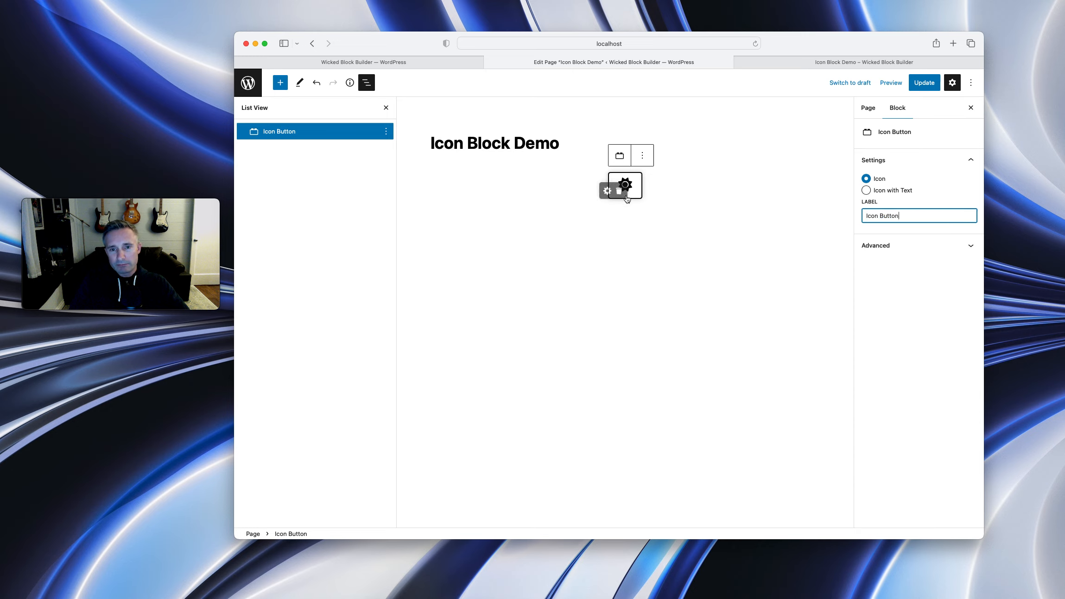
click(936, 86)
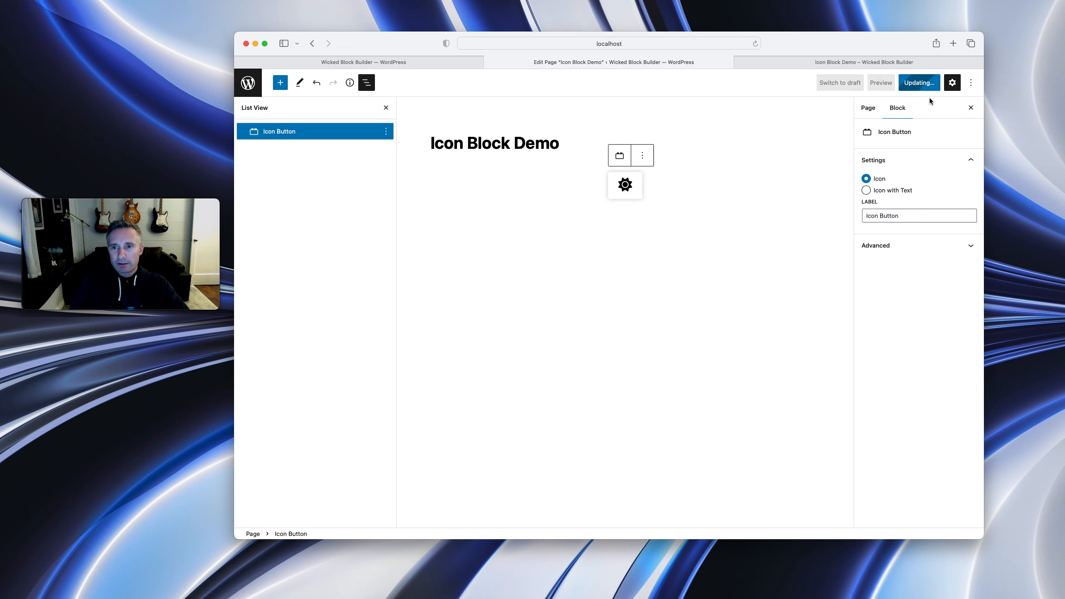
- Examine the button element's aria-label on the published Icon Block Demo page in the web inspector, and close the inspector
click(823, 63)
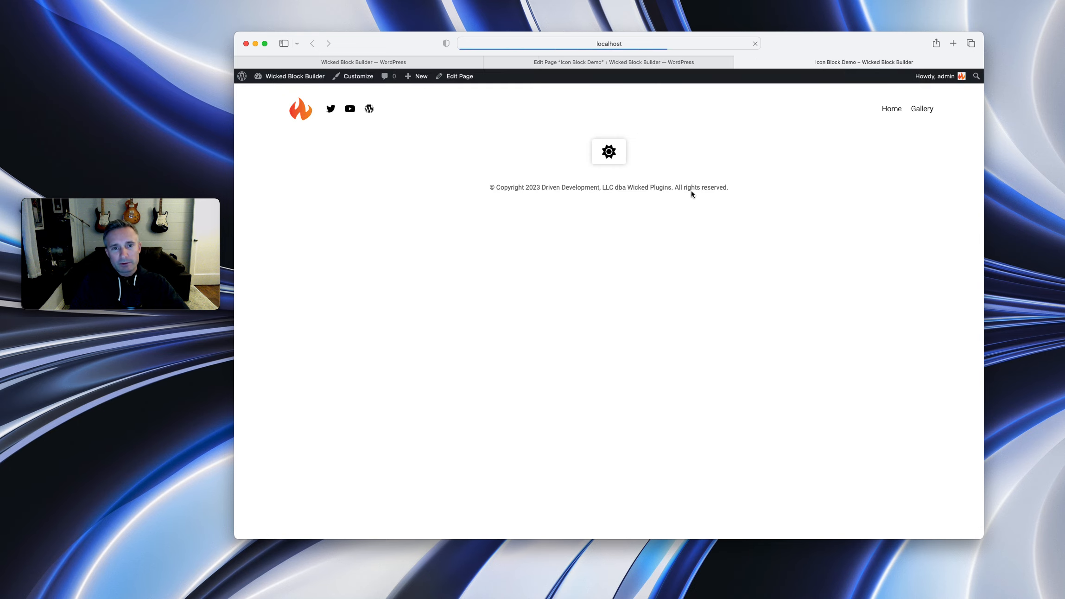
right_click(613, 153)
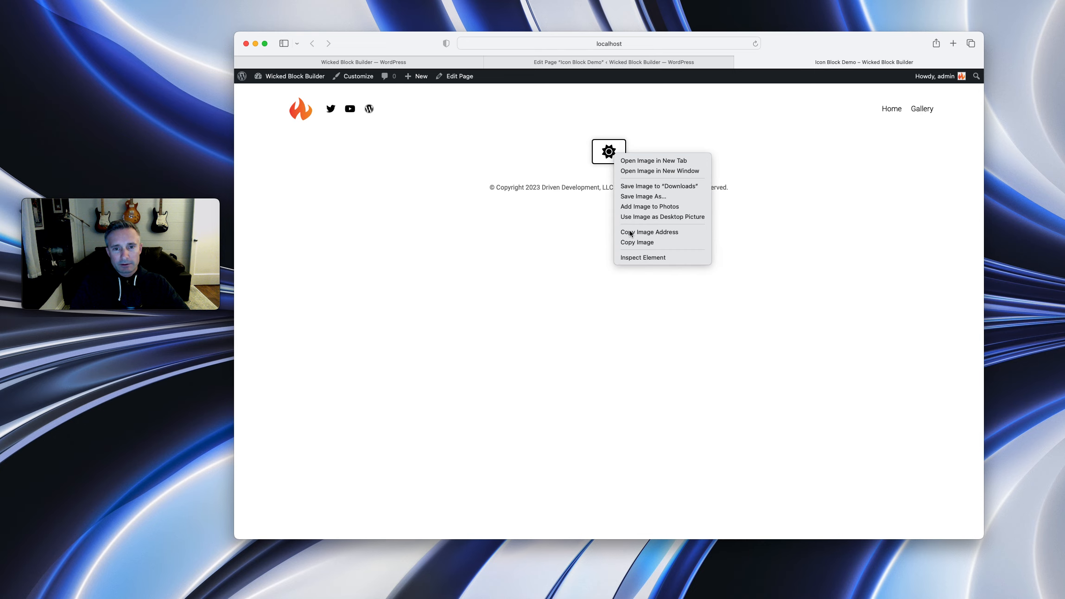
click(637, 257)
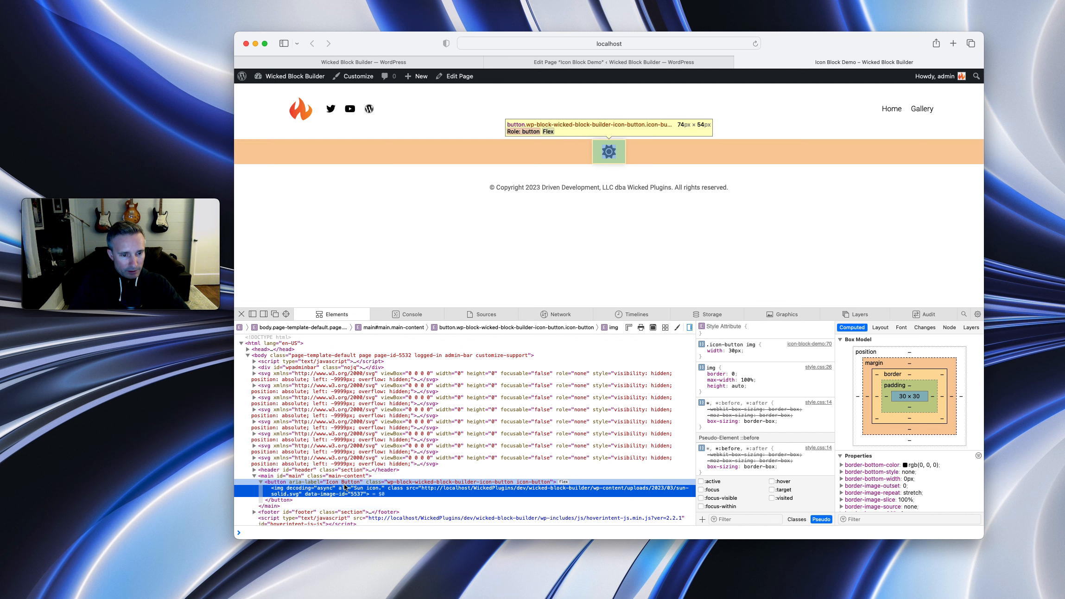
click(358, 484)
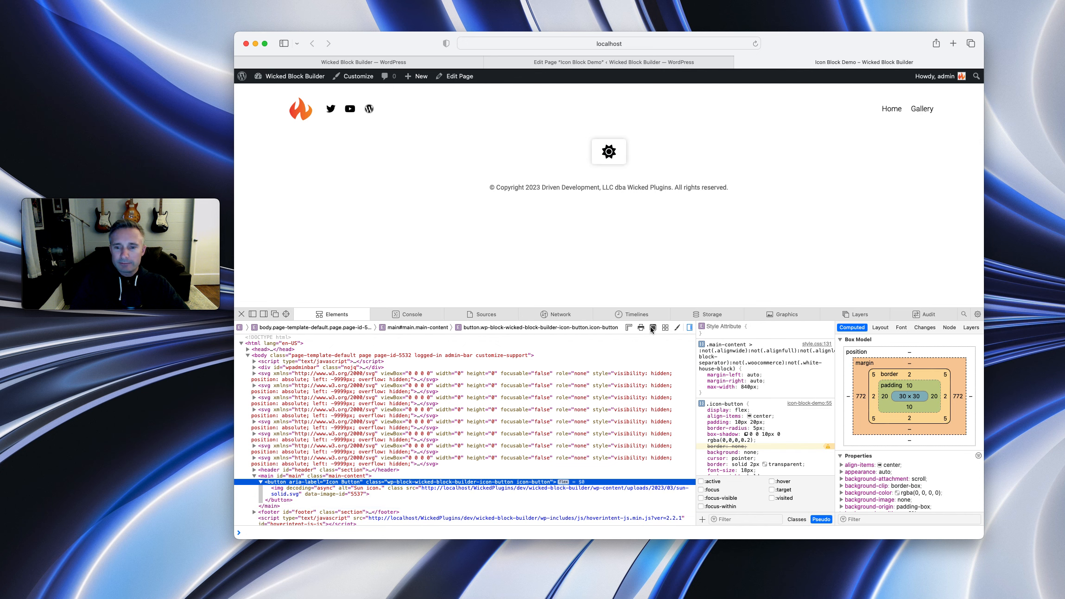
click(241, 314)
- In the block builder's general settings, enable Color feature support with Background and Text, and save the block
click(369, 60)
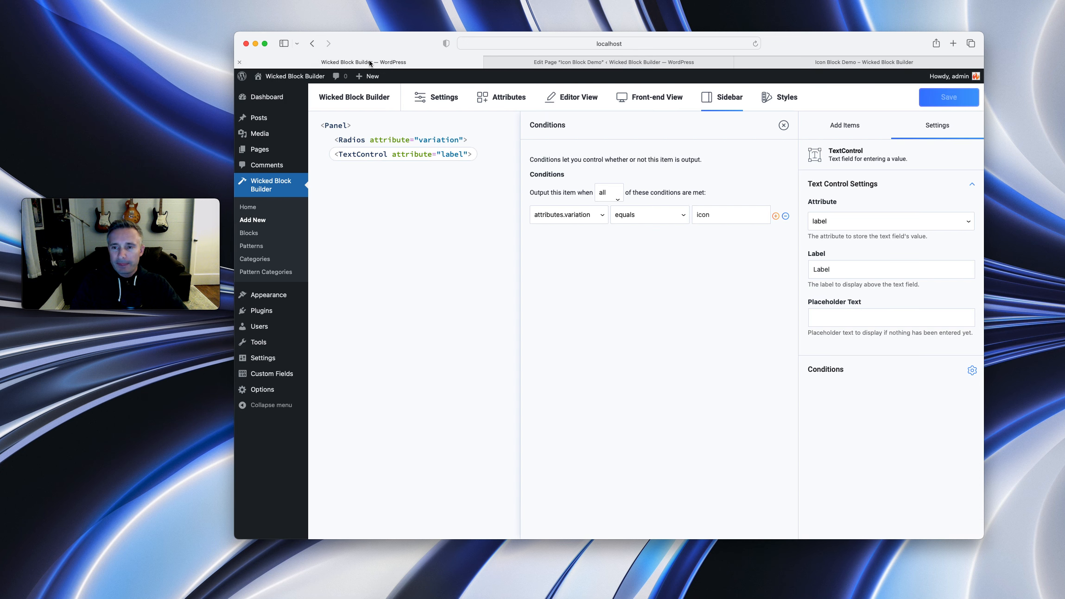
click(444, 97)
scroll(417, 324, down, 5)
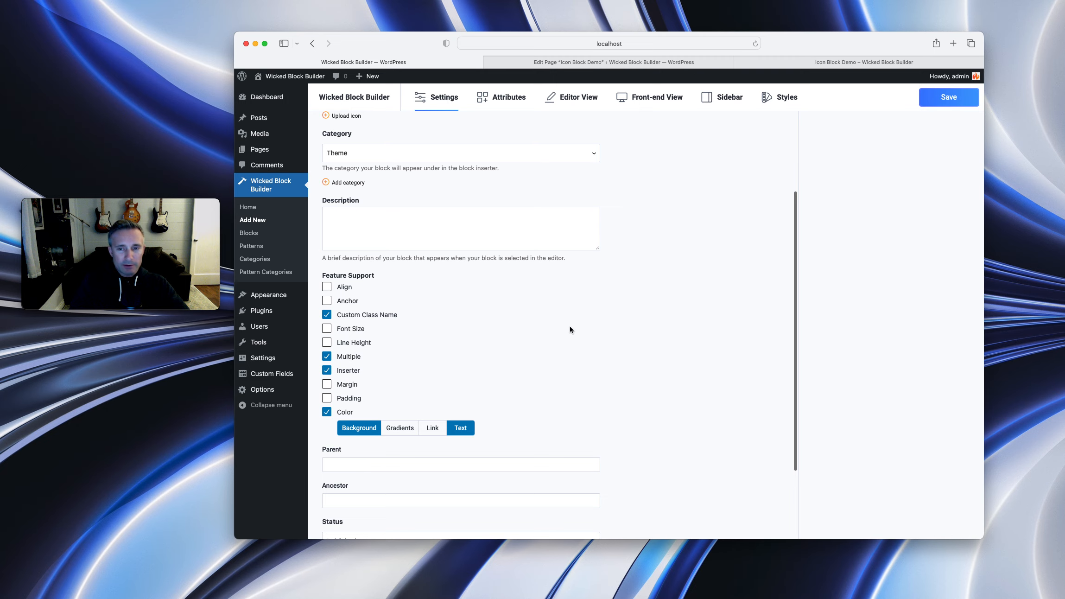
scroll(562, 337, up, 3)
click(945, 99)
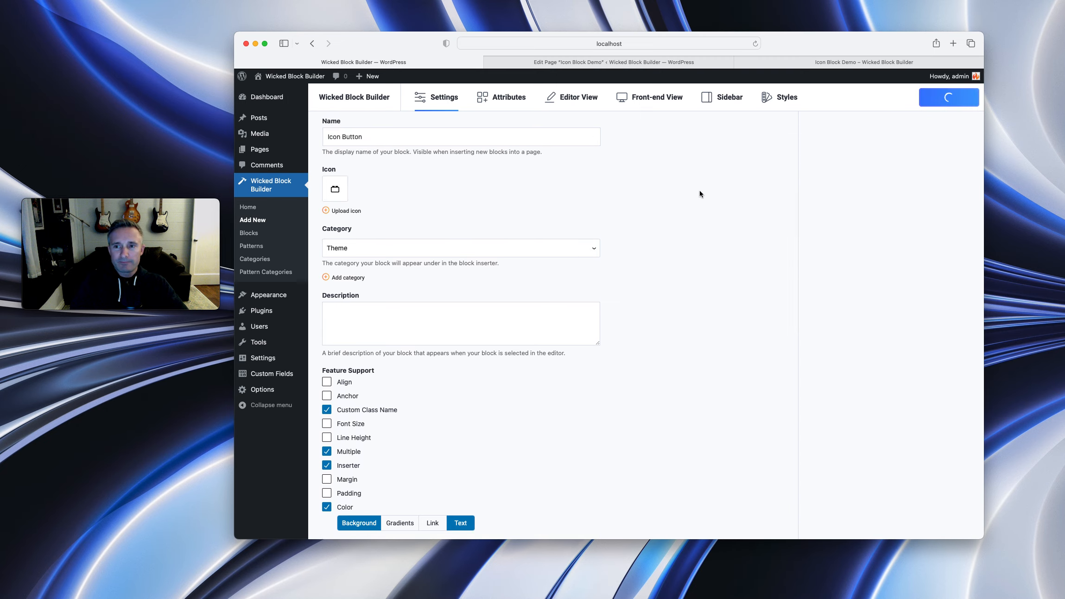
- Reload the Icon Block Demo page editor to load the color support, and select the Icon Button block from the block list
click(564, 63)
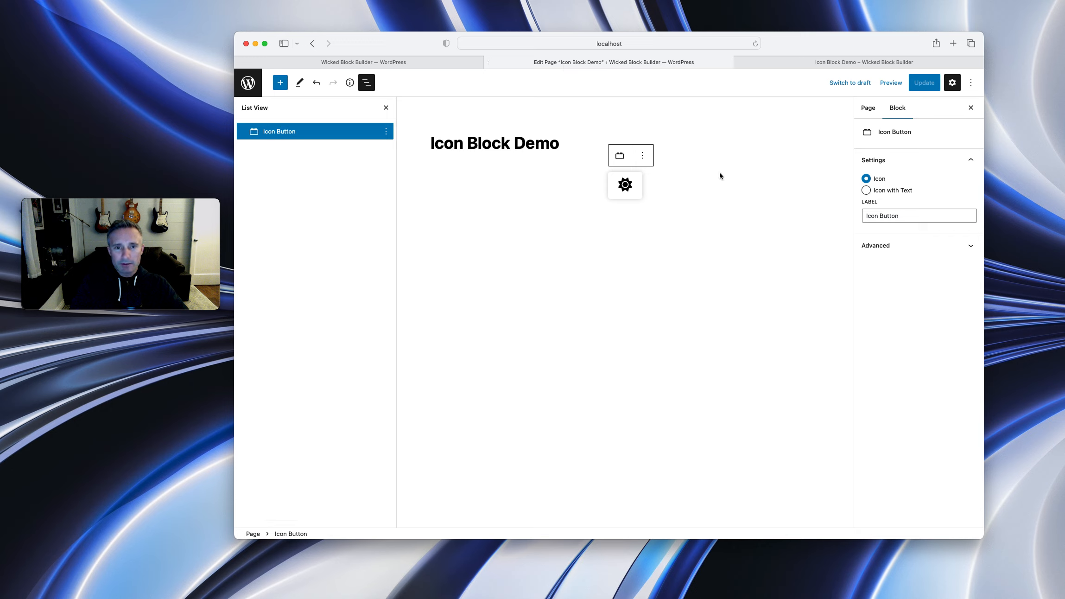
key(super+r)
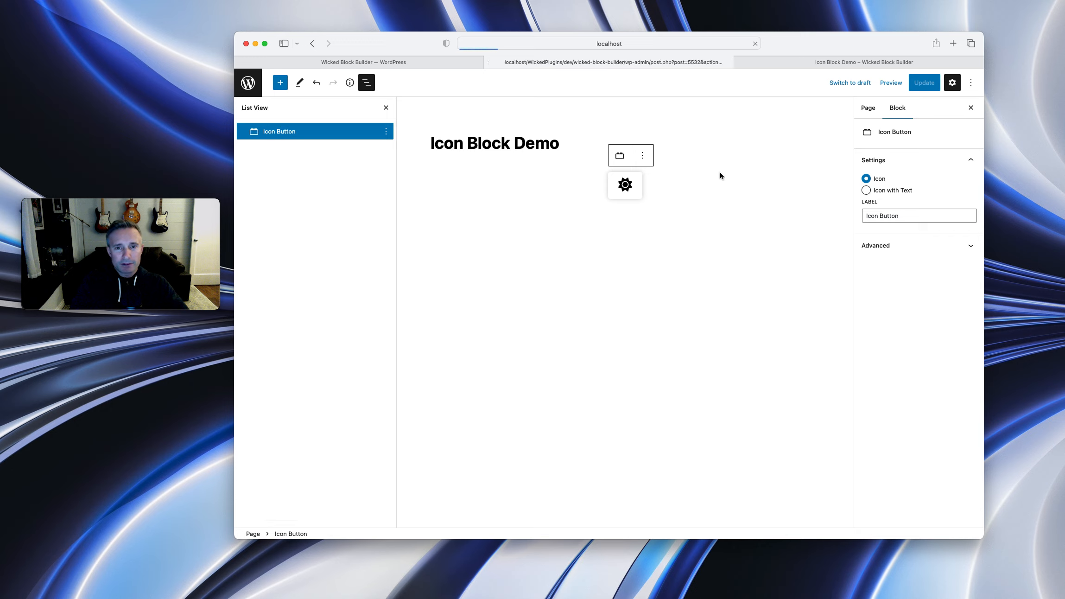
click(371, 84)
click(306, 133)
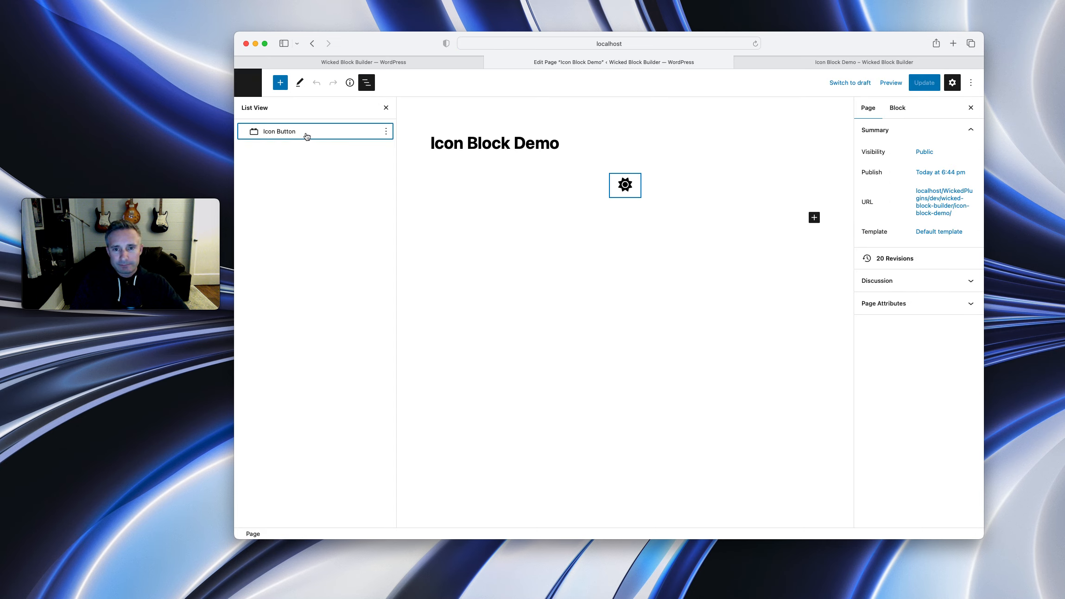
- Reload the published Icon Block Demo page to view the icon button with its color styling
click(782, 63)
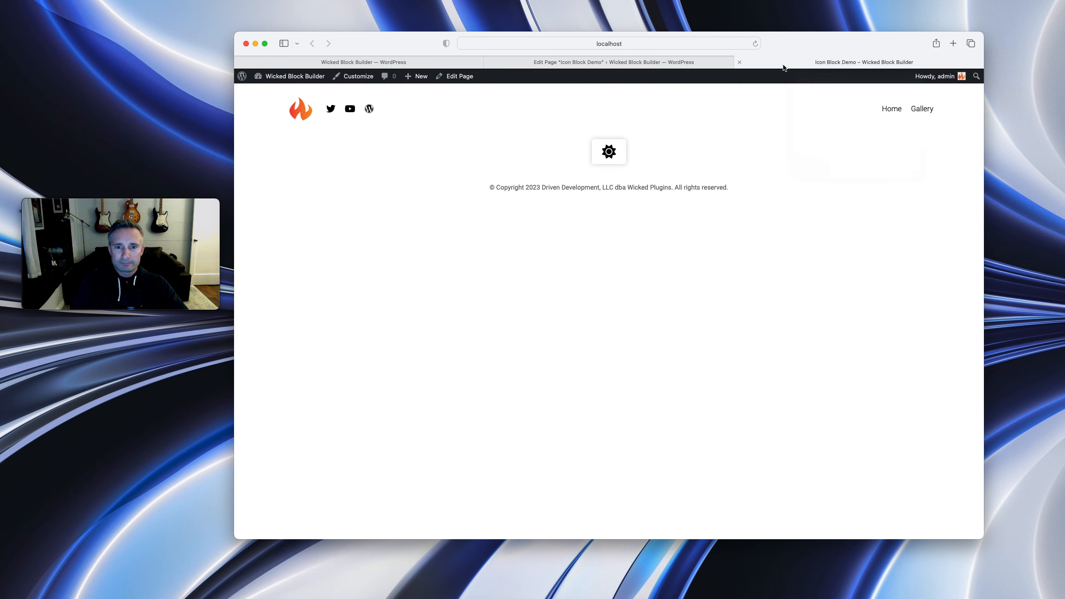
key(super+r)
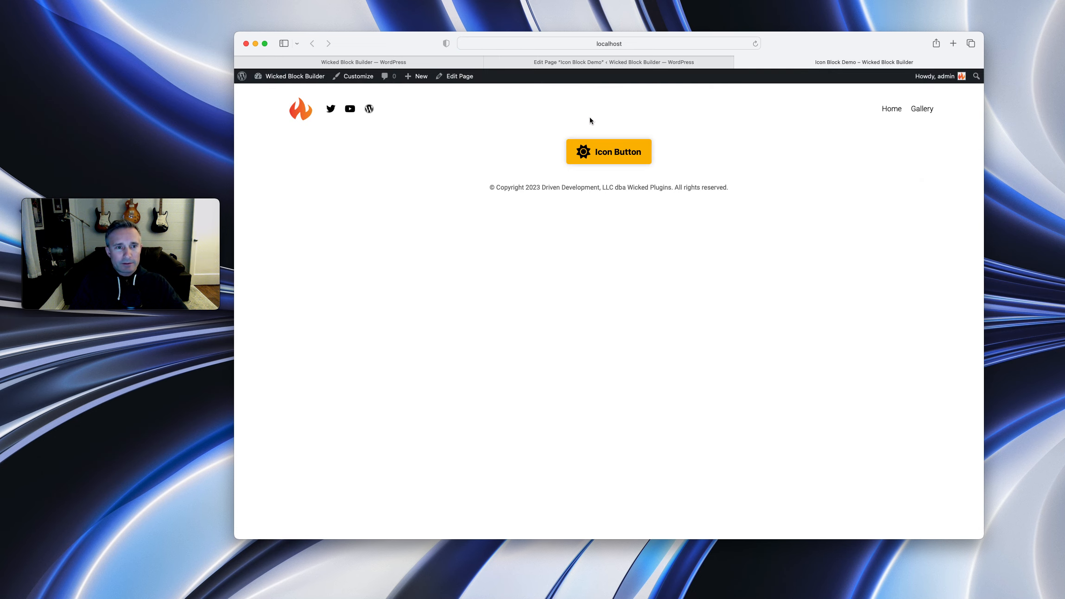
- Open the Wicked Block Builder home page at the Import and Export Blocks section
click(372, 60)
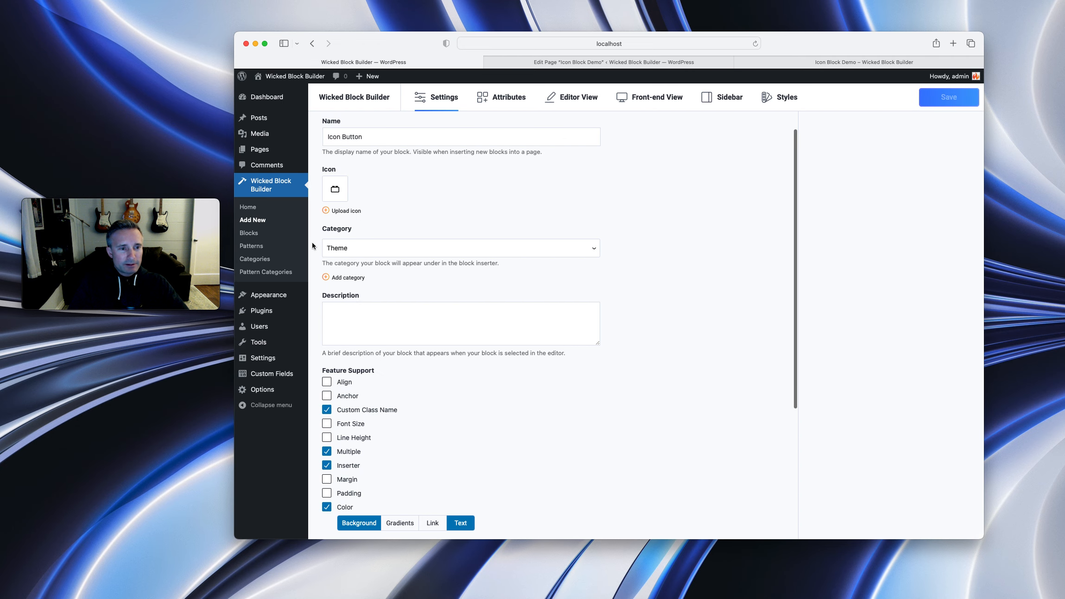
click(259, 207)
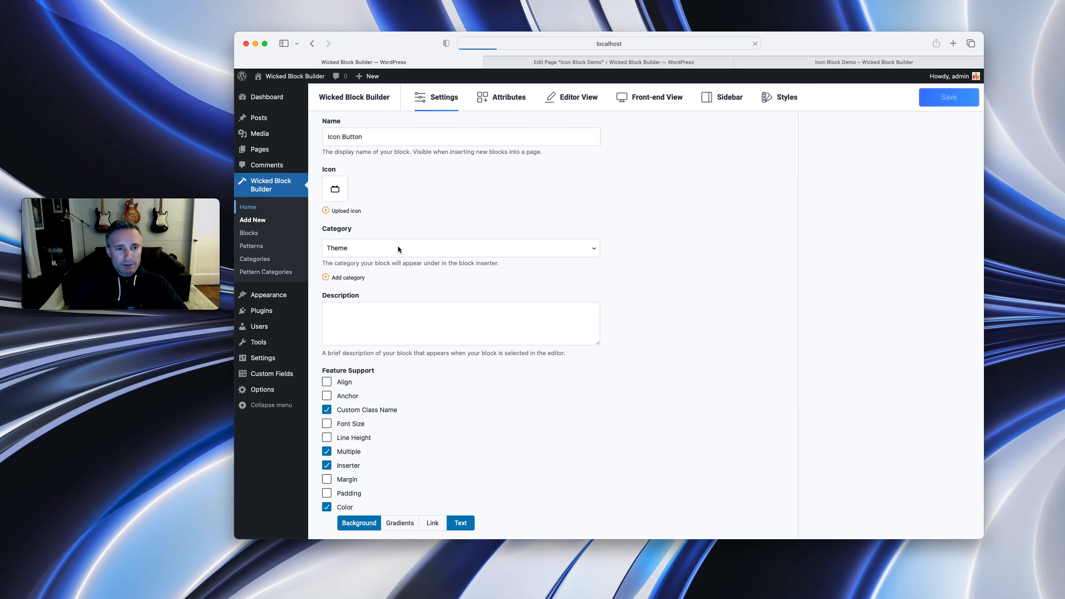
scroll(467, 278, down, 5)
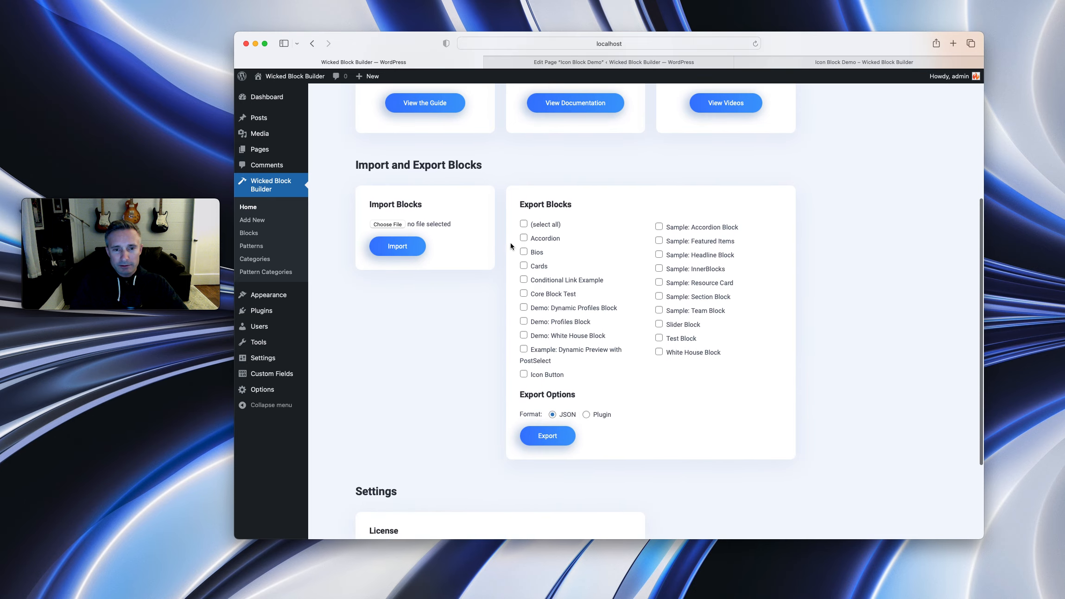